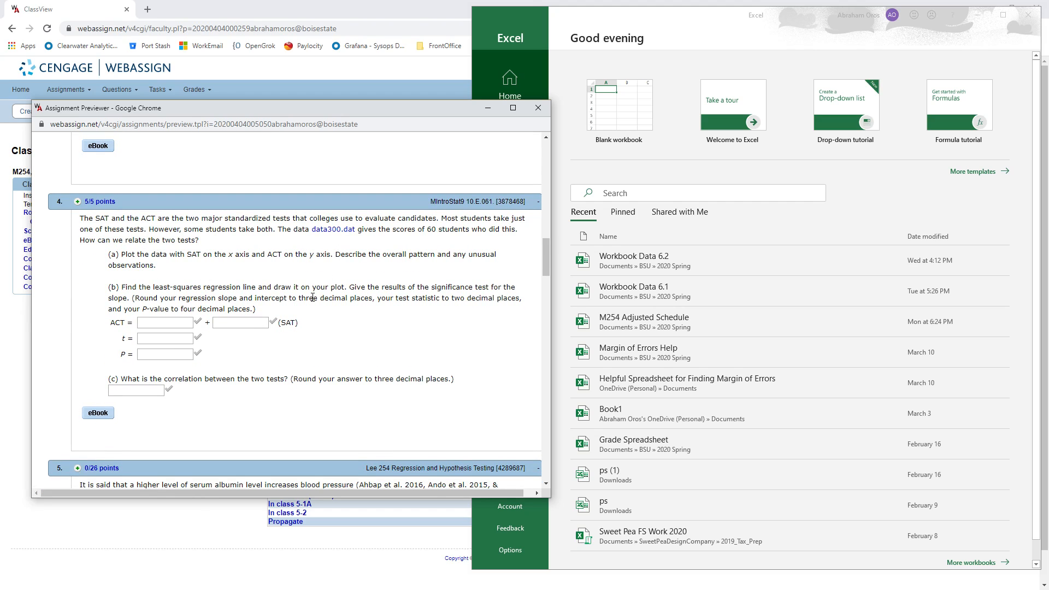
Step: Open the question 4 file data300.dat in a new browser tab and copy all of its contents
right_click(324, 234)
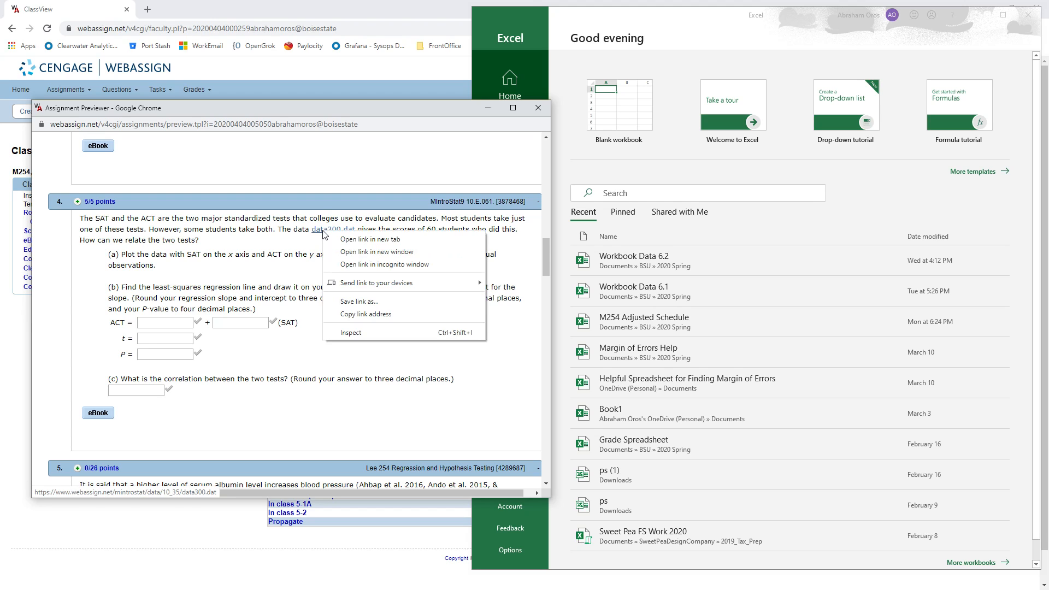
left_click(386, 241)
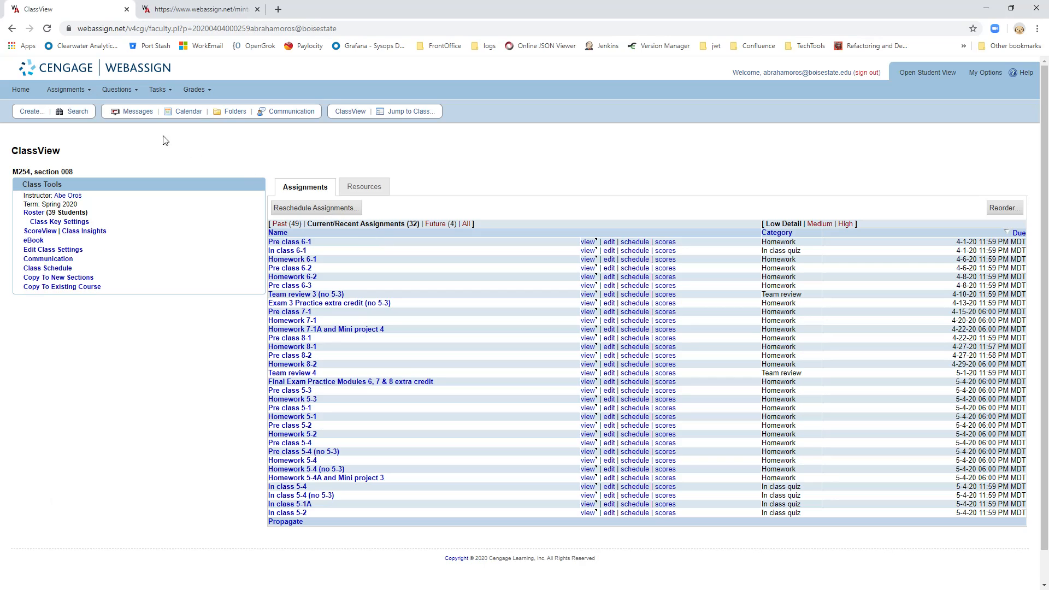
left_click(226, 12)
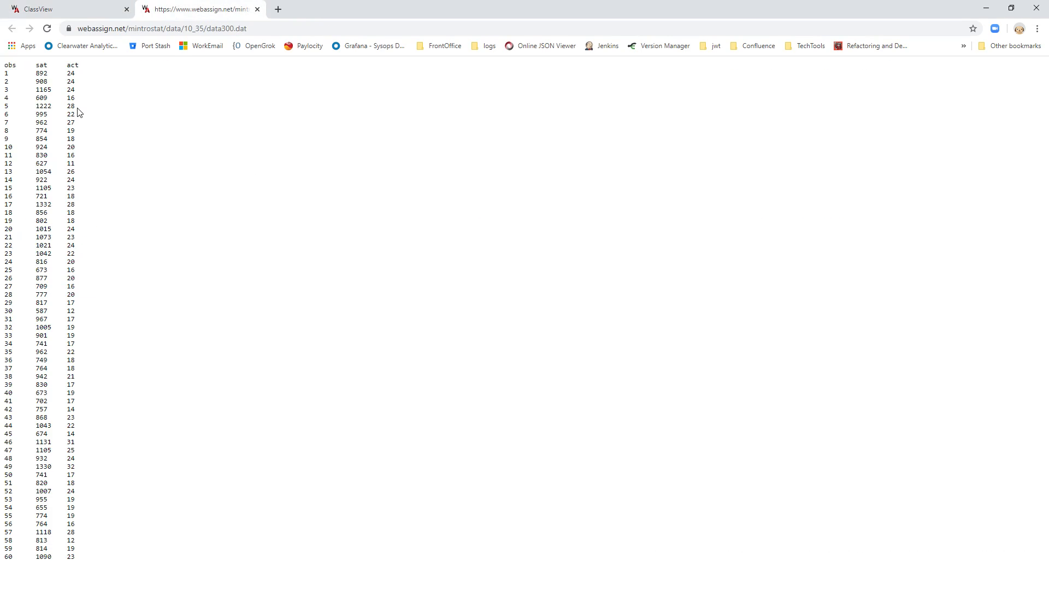
key("ctrl+a")
key("ctrl+c")
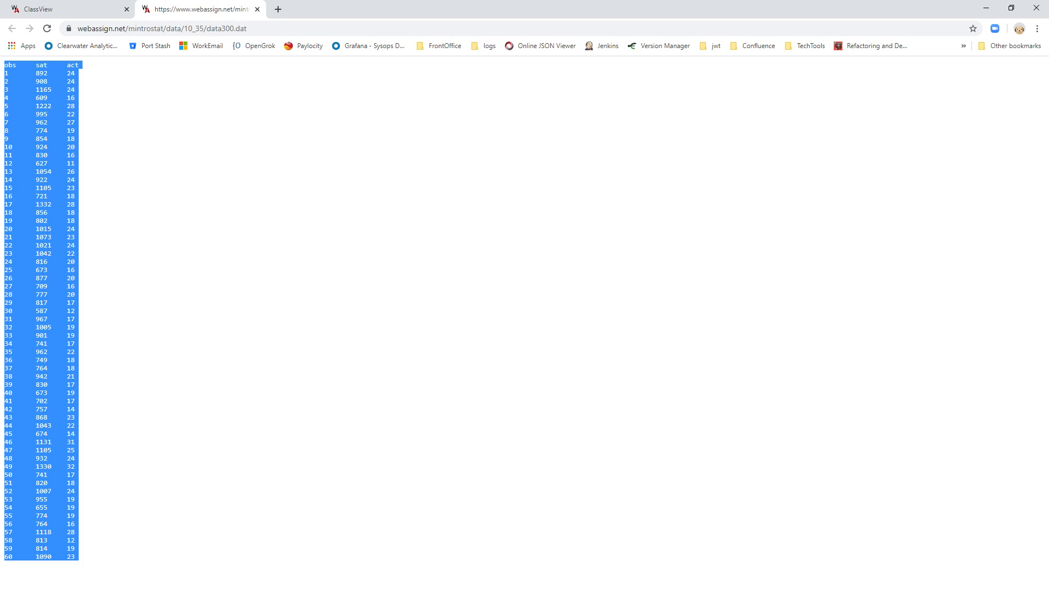
Step: Switch to Excel, create a blank workbook, paste the copied data at cell B2 and fit column B to its contents
key("alt+Tab")
left_click(638, 125)
left_click(643, 125)
left_click_drag(702, 24, 469, 22)
left_click(306, 146)
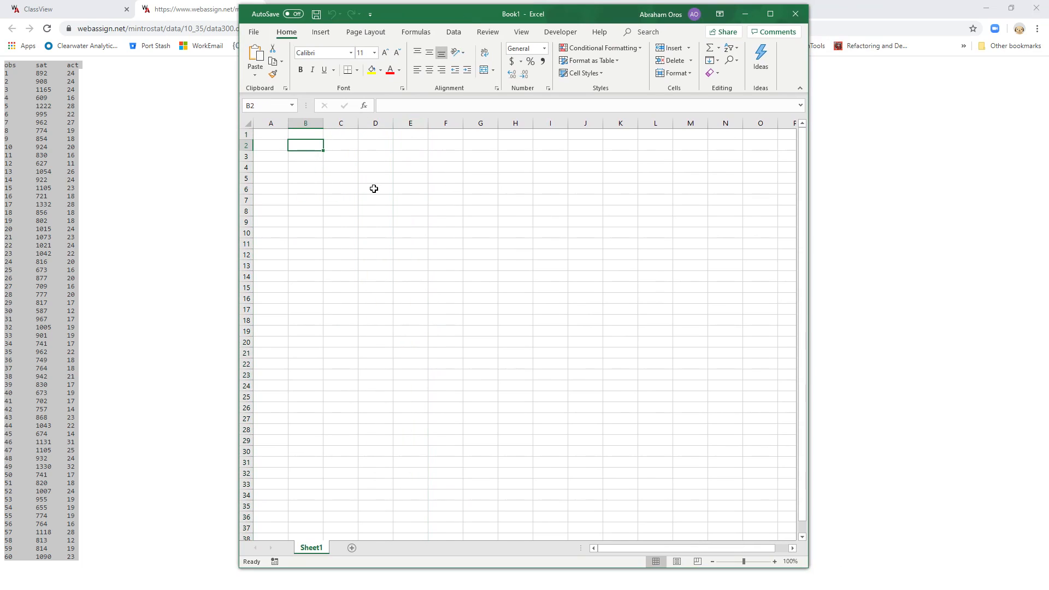
key("ctrl+v")
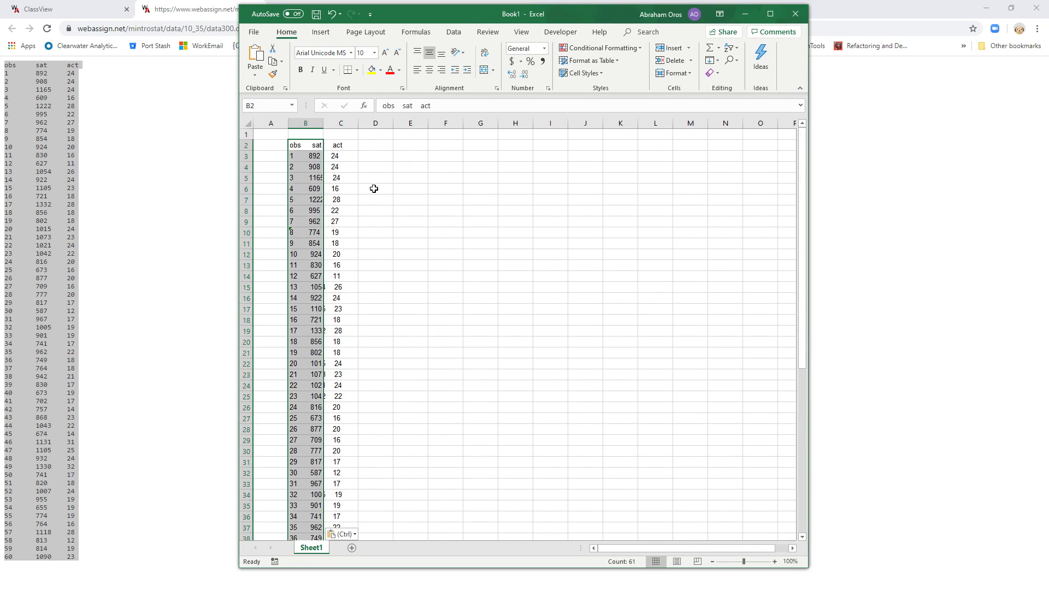
double_click(323, 123)
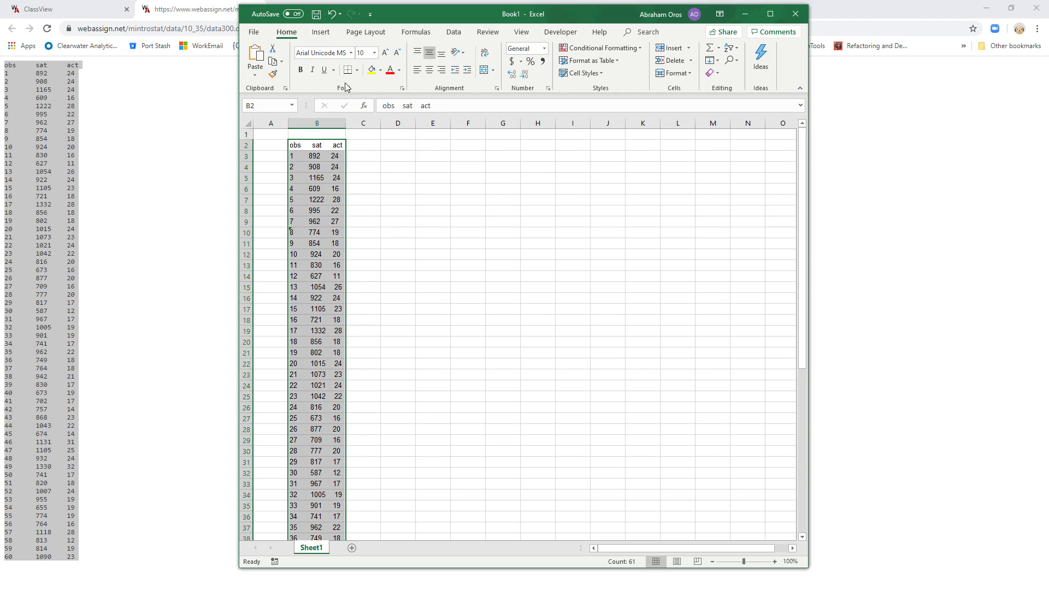
Step: Split the pasted column B data into separate columns with Text to Columns, using Delimited with tab and space as delimiters
left_click(455, 35)
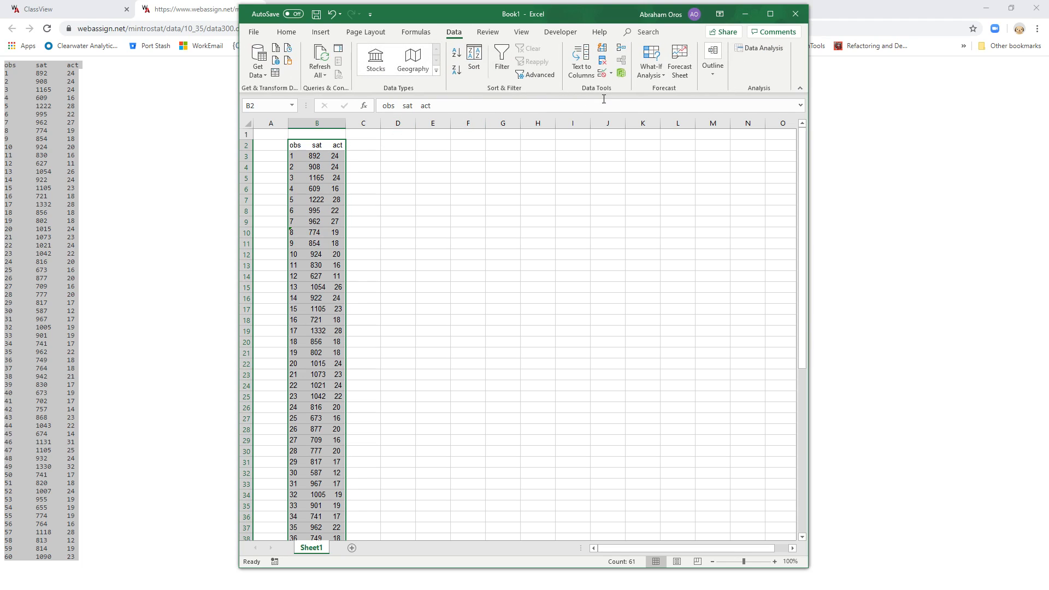
left_click(588, 76)
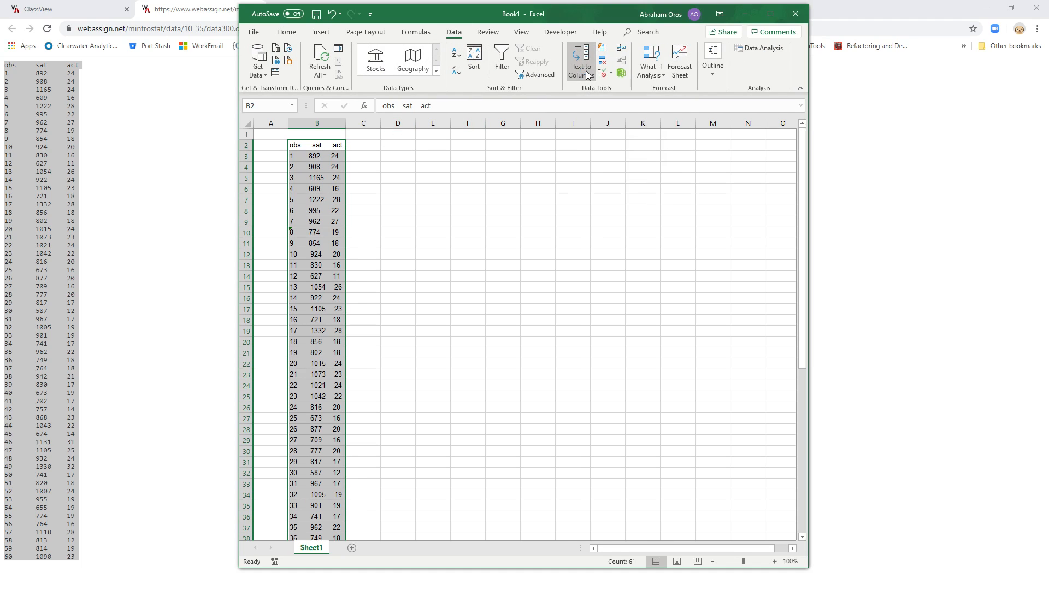
left_click(563, 244)
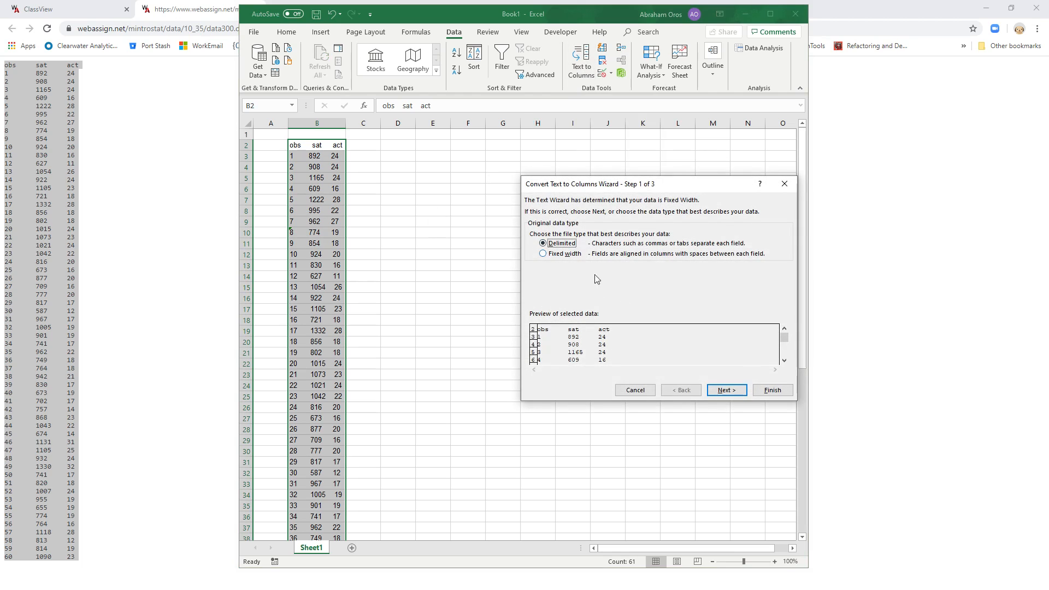
left_click(736, 399)
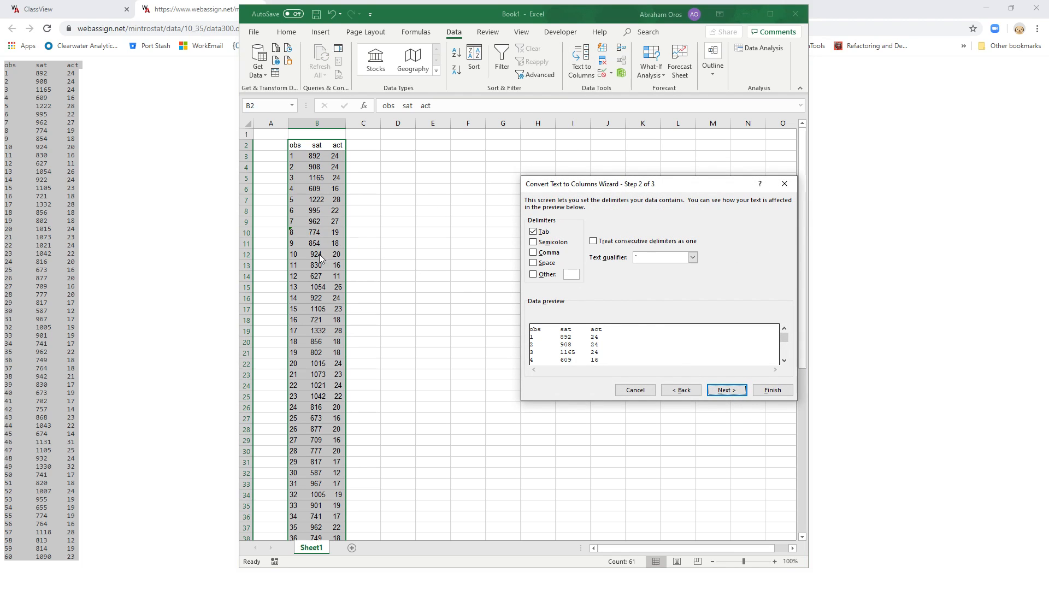
left_click(534, 264)
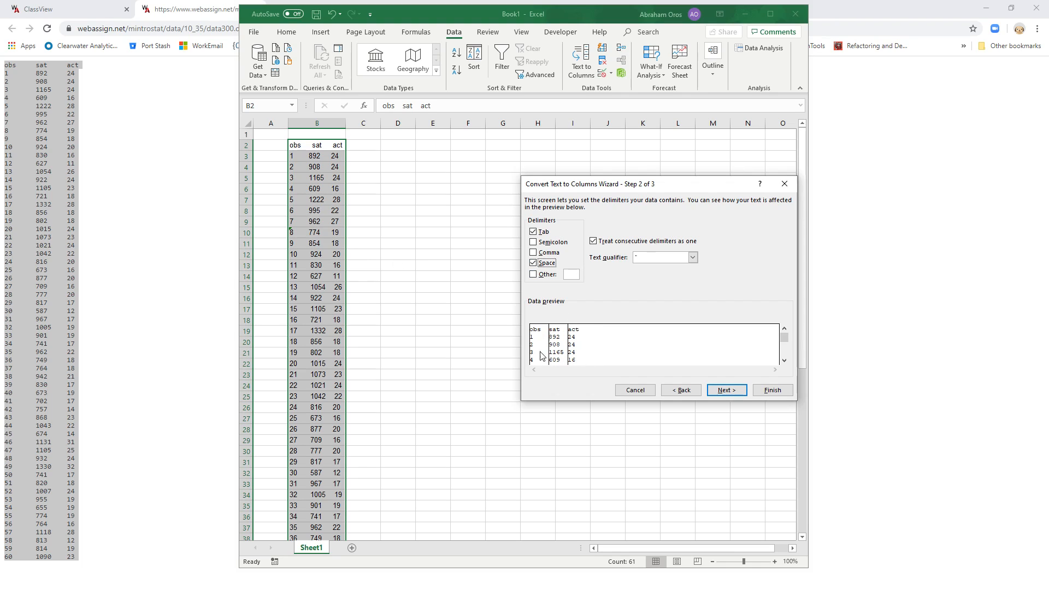
left_click(736, 394)
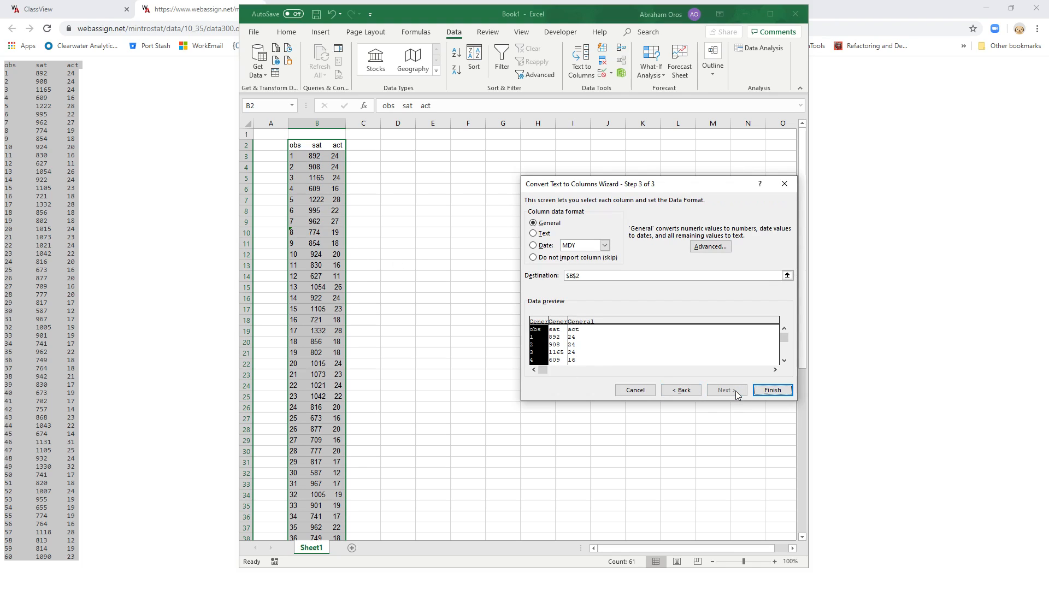
left_click(772, 390)
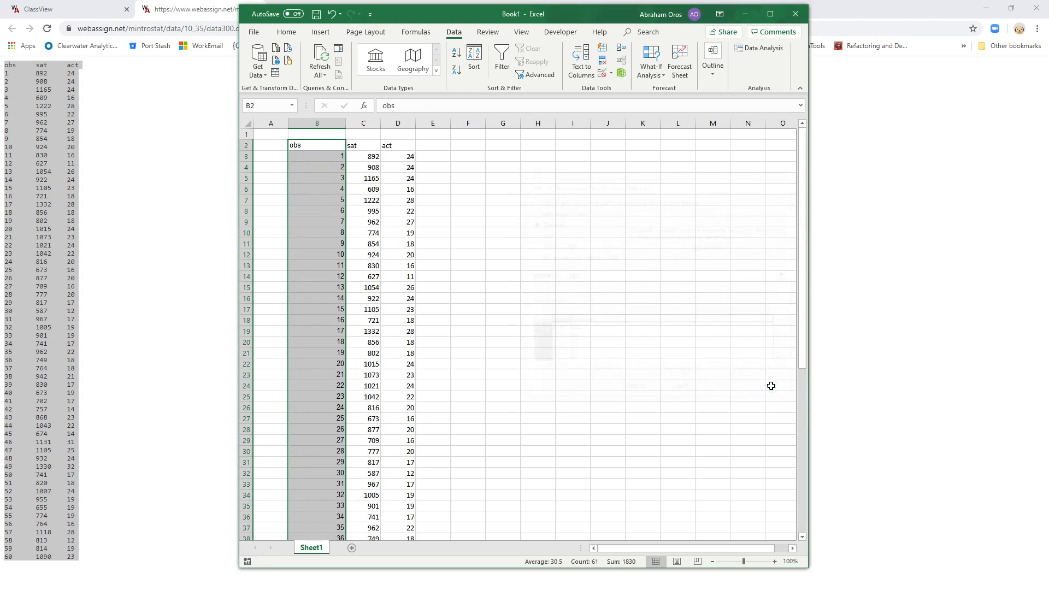
Step: Auto-fit the widths of columns B through D to the obs, sat and act data
left_click(319, 120)
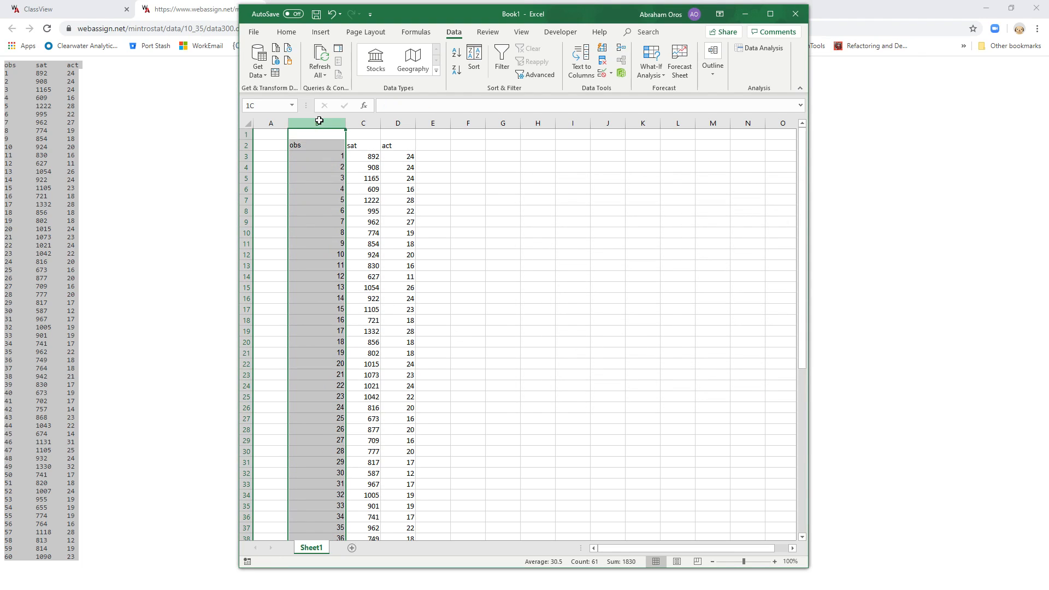
left_click(446, 154)
left_click(494, 157)
left_click_drag(319, 123, 398, 123)
double_click(342, 124)
left_click(396, 166)
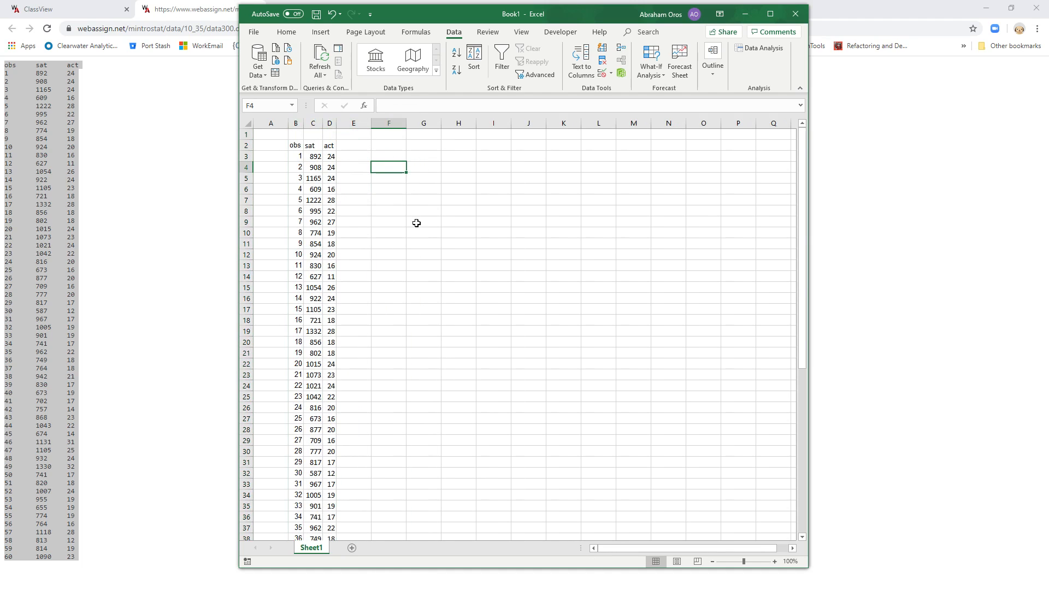
left_click(389, 155)
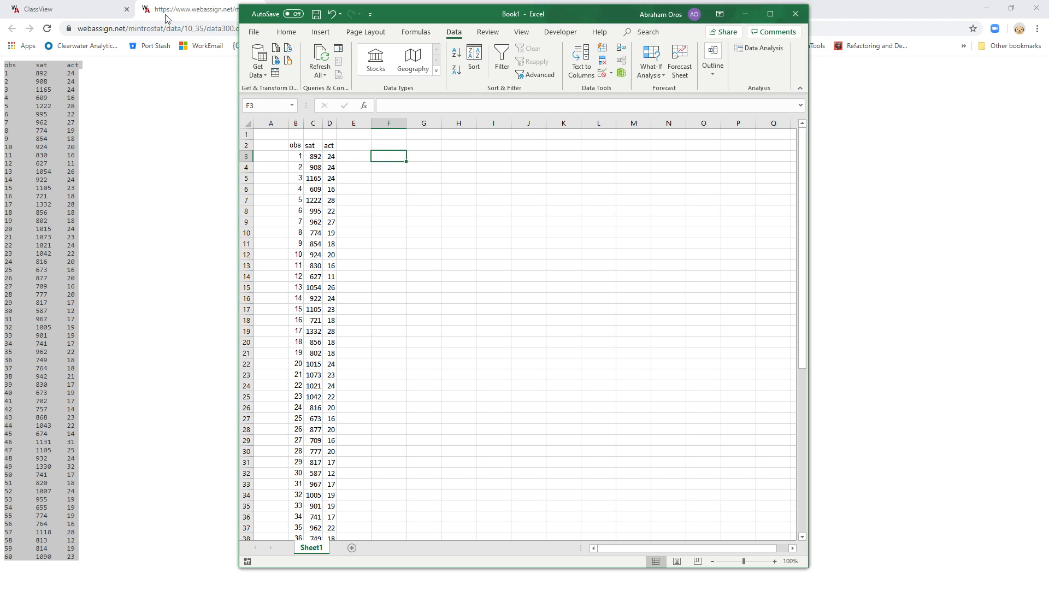
Step: Close the data file's browser tab, bring up the assignment preview and place the Excel workbook beside question 4
left_click(219, 10)
left_click(76, 12)
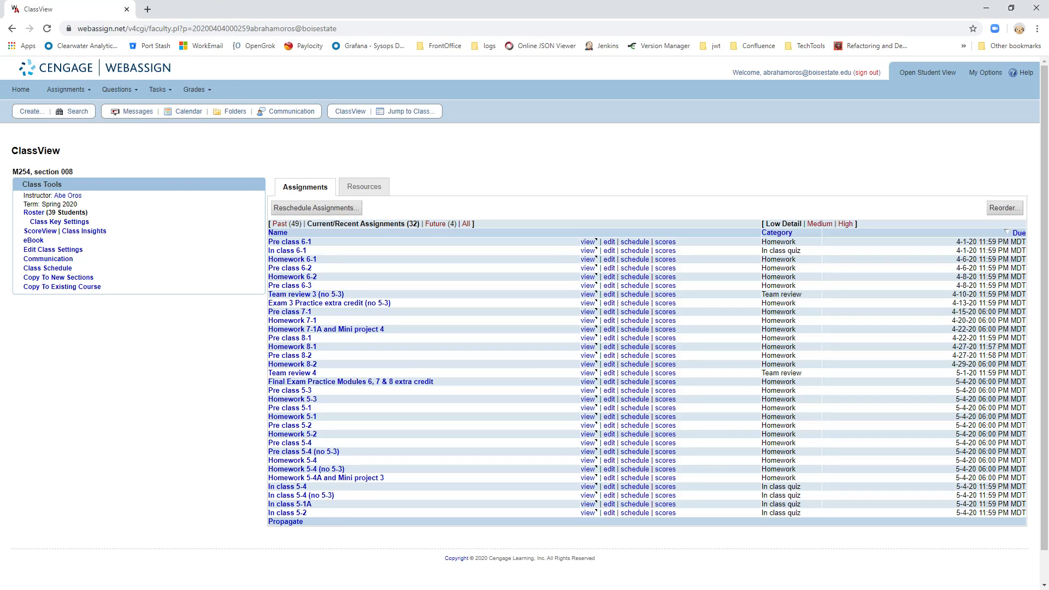
key("alt+Tab")
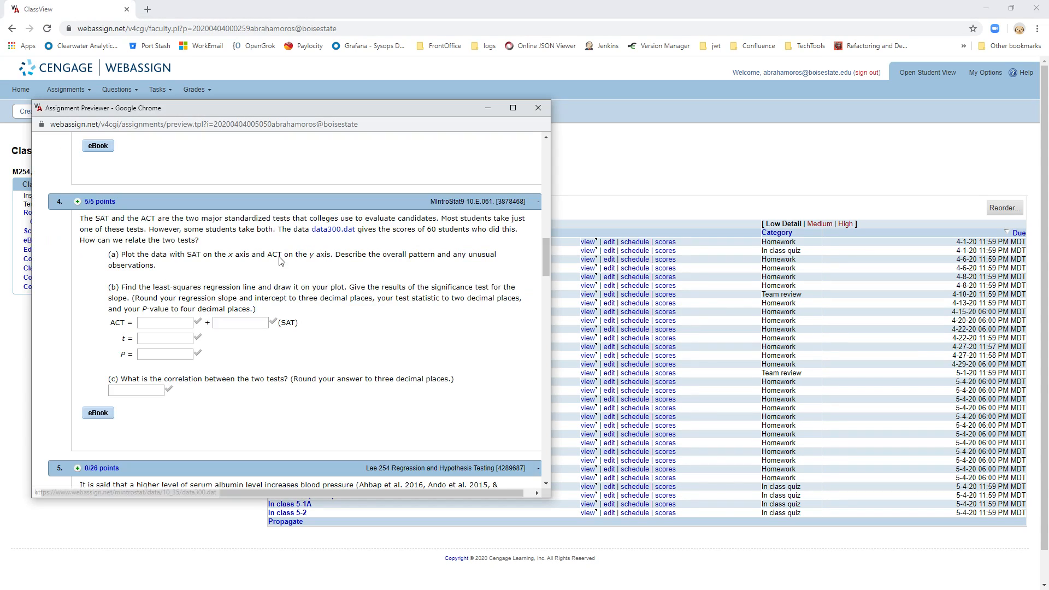
left_click(170, 325)
left_click(232, 324)
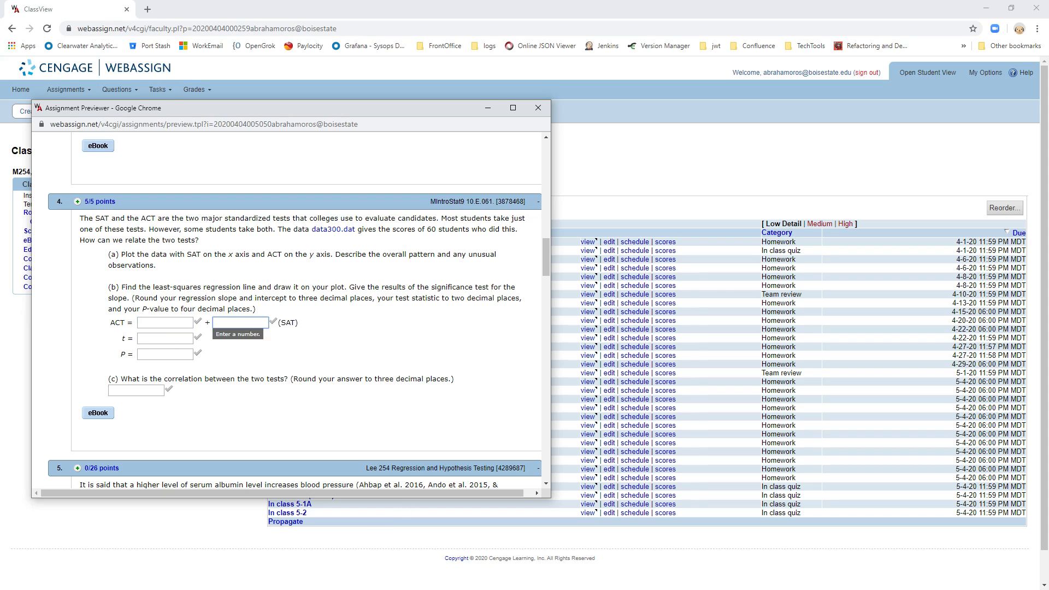
key("alt+Tab")
left_click_drag(478, 14, 653, 22)
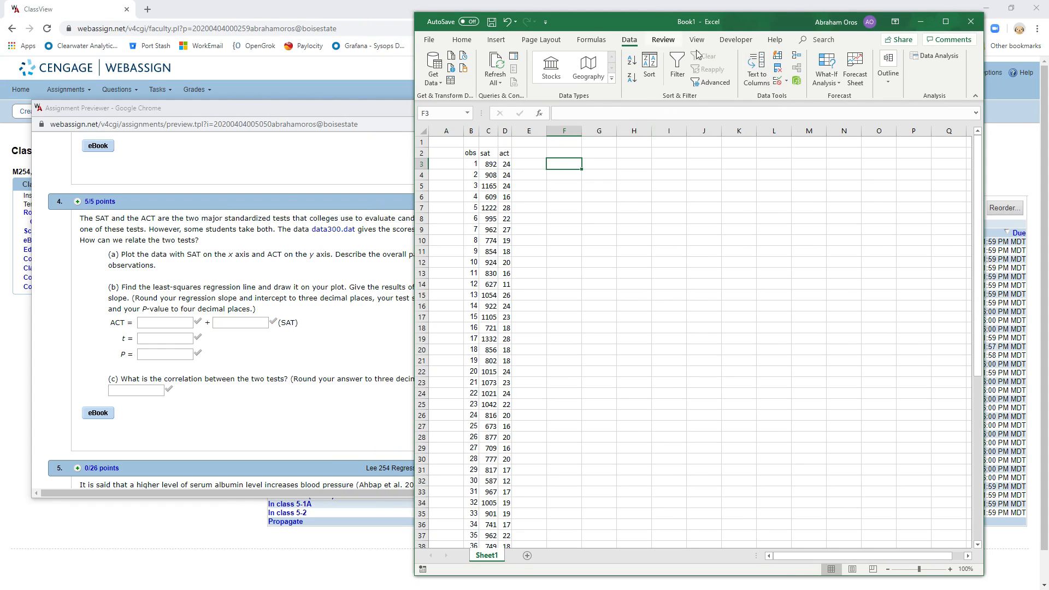
Step: Start a Regression from the data analysis tools and set its Input Y Range to the act column, $D$2:$D$62
left_click(932, 58)
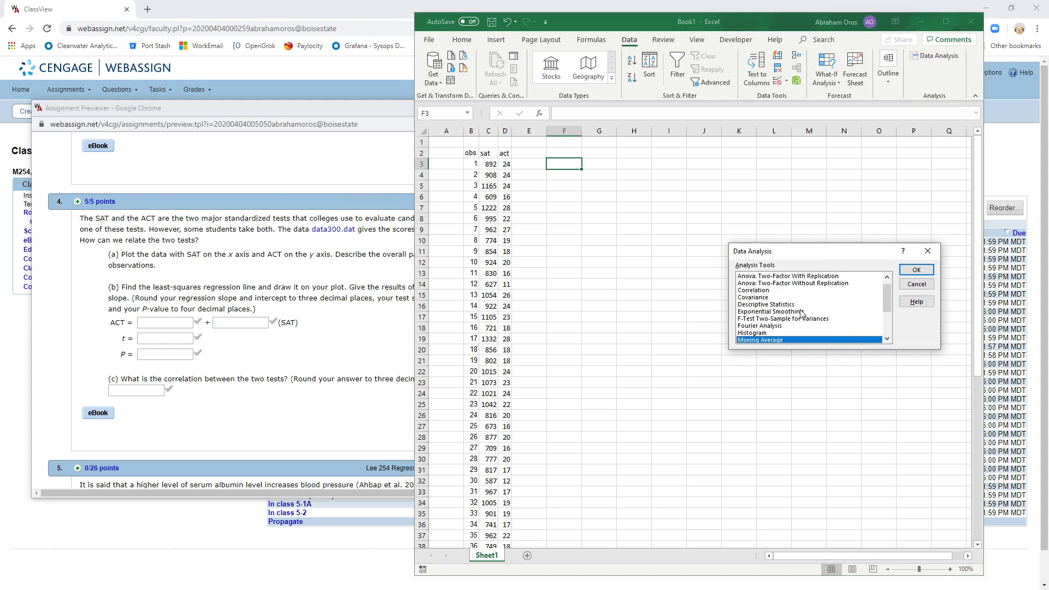
scroll(803, 315, "down", 3)
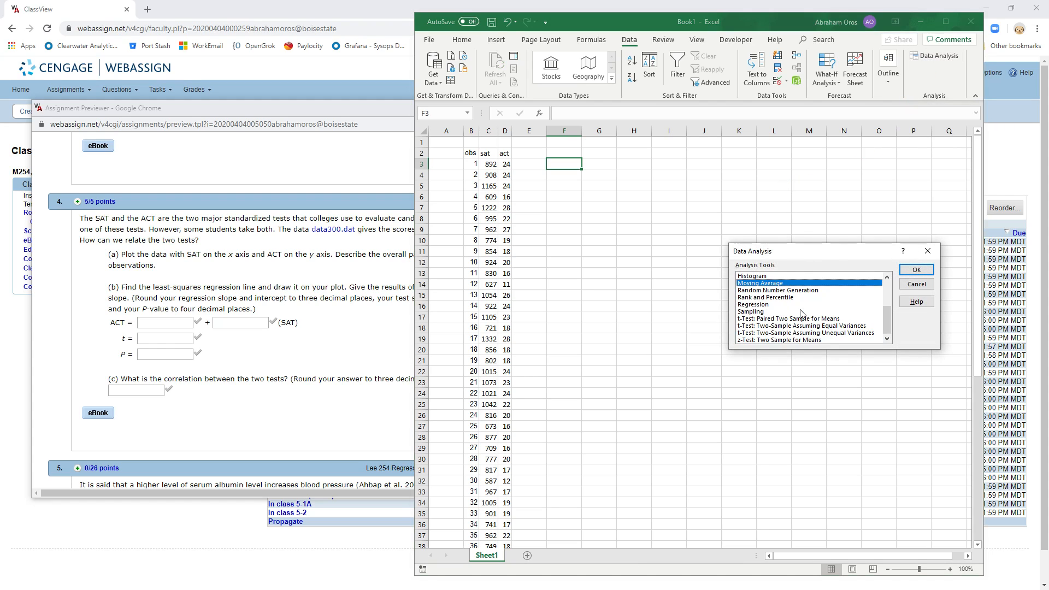
left_click(759, 305)
left_click(925, 270)
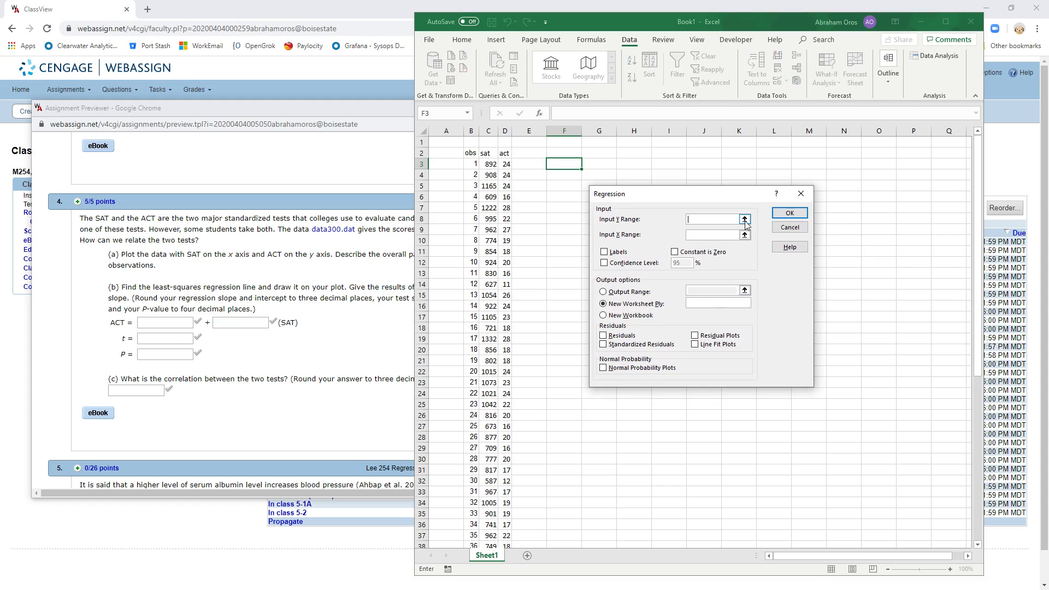
left_click(745, 219)
left_click_drag(505, 154, 507, 196)
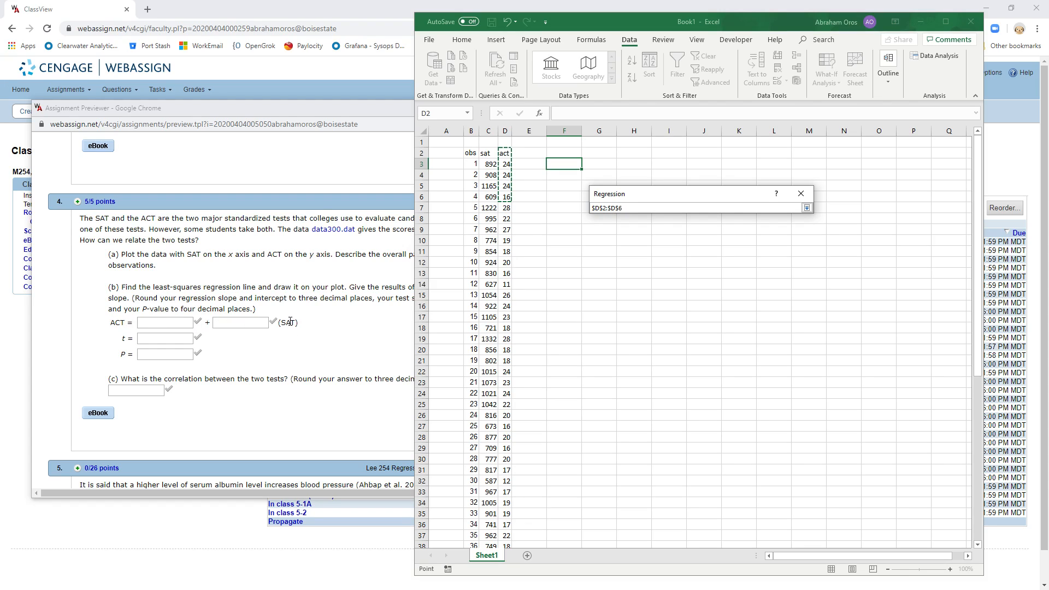
left_click_drag(505, 154, 506, 184)
key("ctrl+shift+Down")
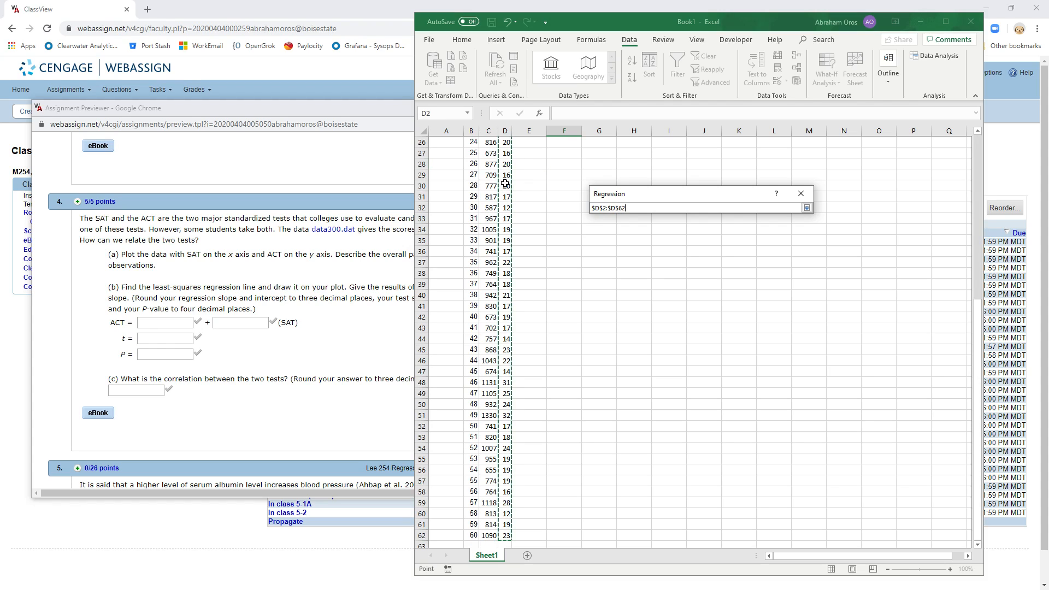
left_click(806, 208)
Step: Set the Input X Range to the sat column, $C$2:$C$62, enable Labels and run the regression to a new worksheet
left_click(744, 234)
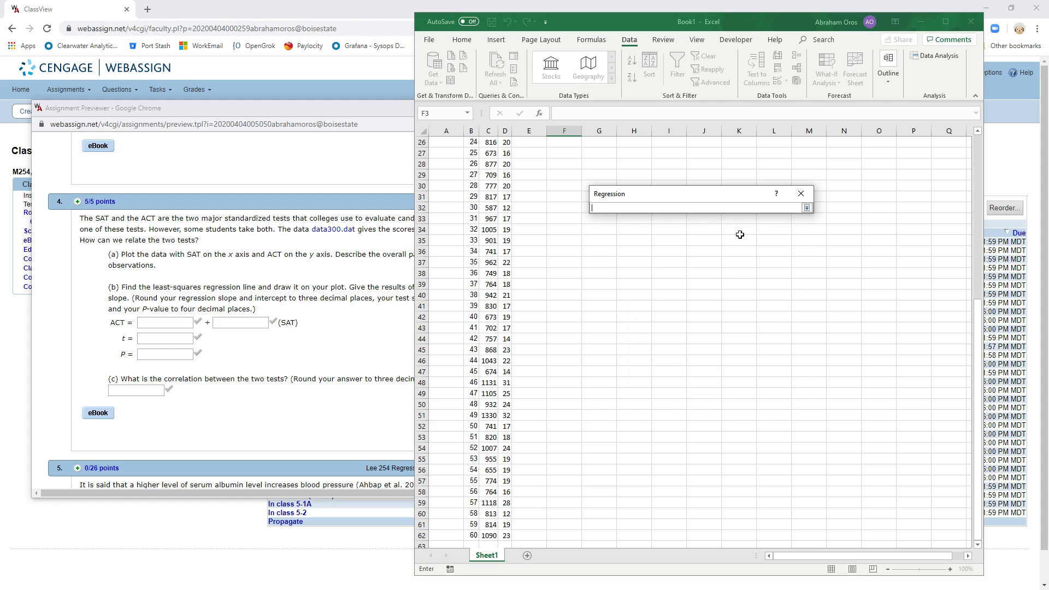
left_click(489, 219)
key("ctrl+Up")
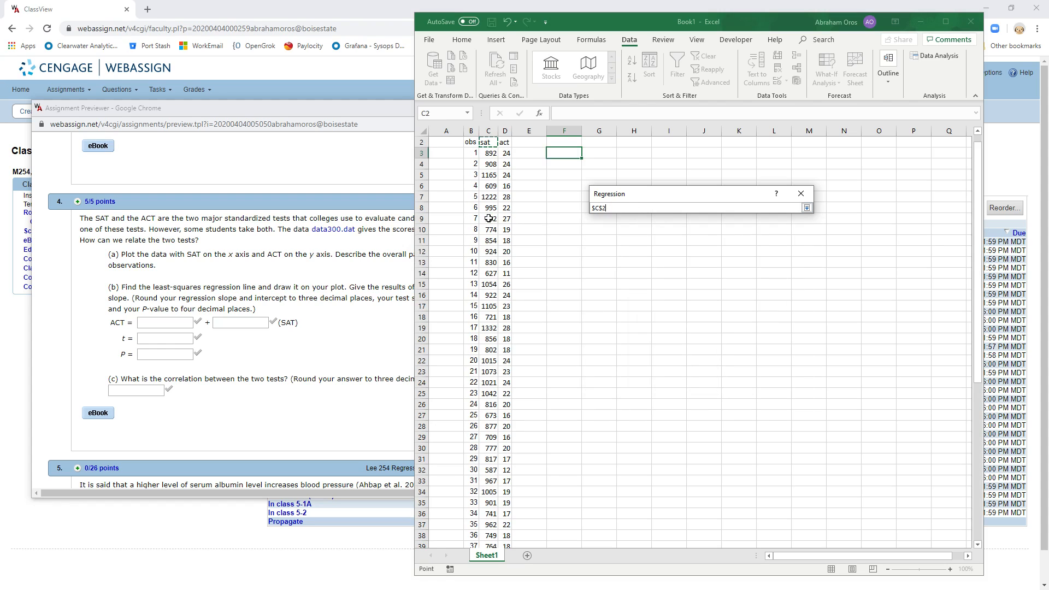
scroll(488, 218, "up", 1)
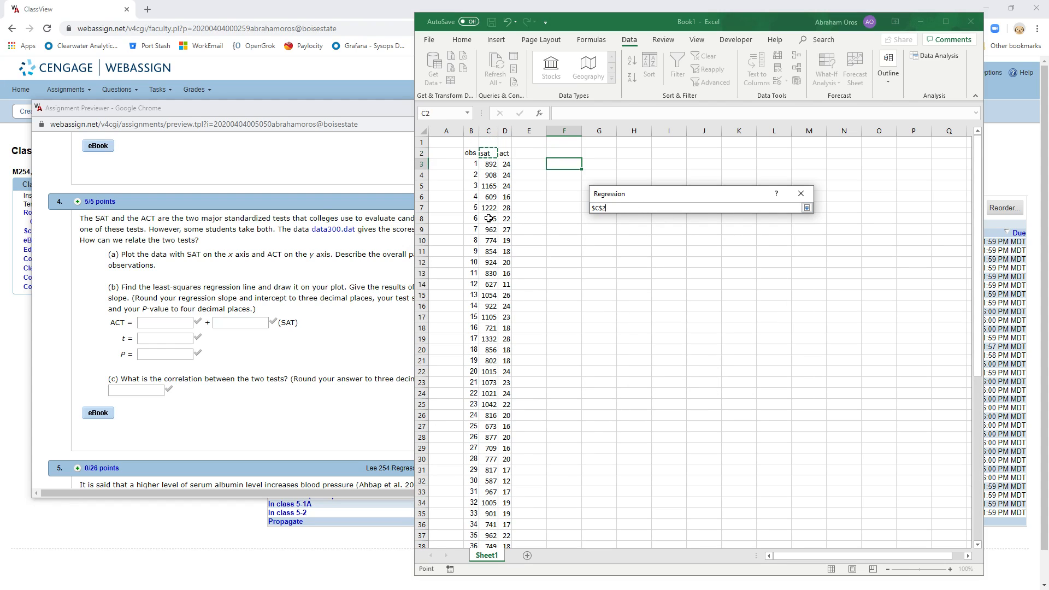
key("ctrl+shift+Down")
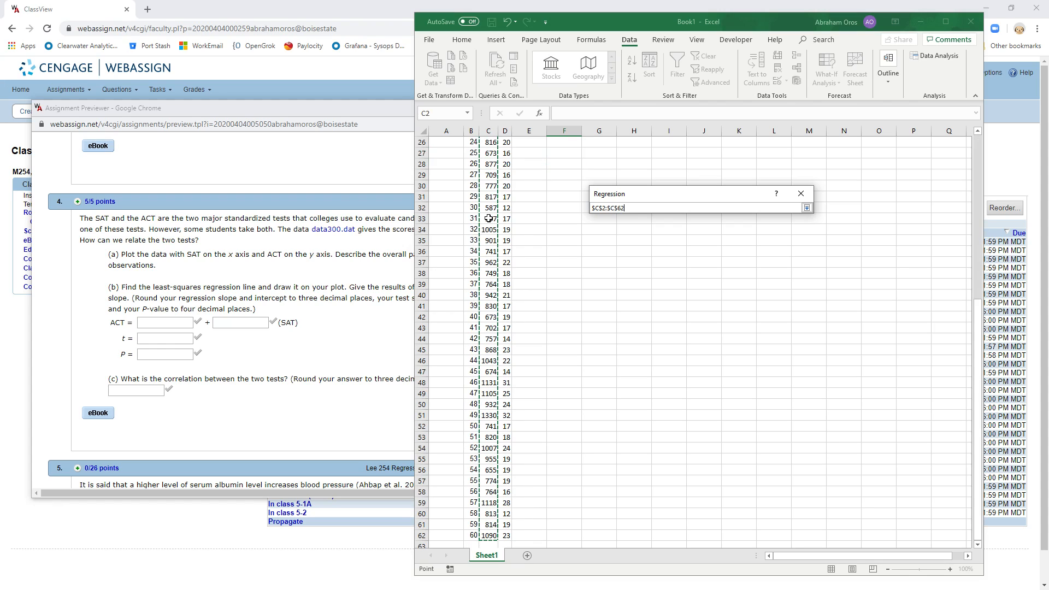
left_click(807, 208)
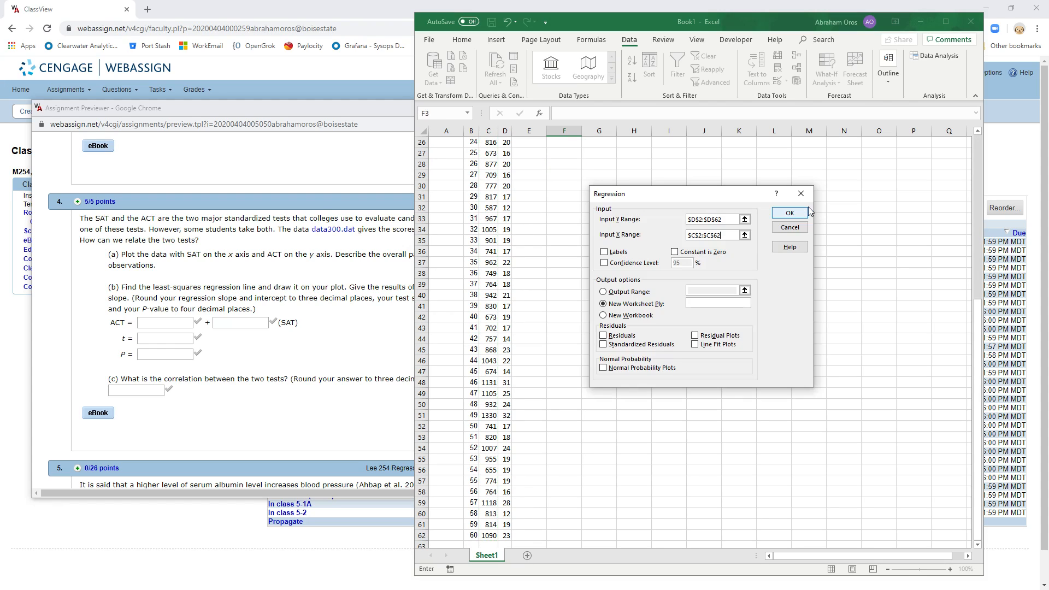
left_click(604, 253)
left_click(790, 214)
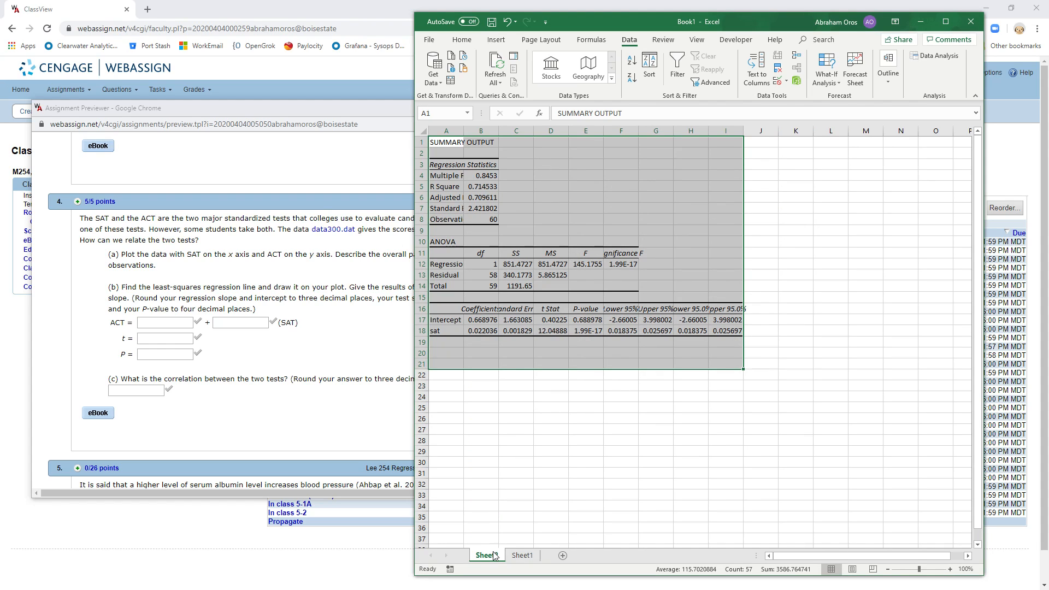
Step: Move the regression output sheet after Sheet1 and fill its sat row, A18:I18, with yellow
left_click_drag(550, 553, 553, 555)
left_click(606, 220)
left_click_drag(444, 332, 726, 332)
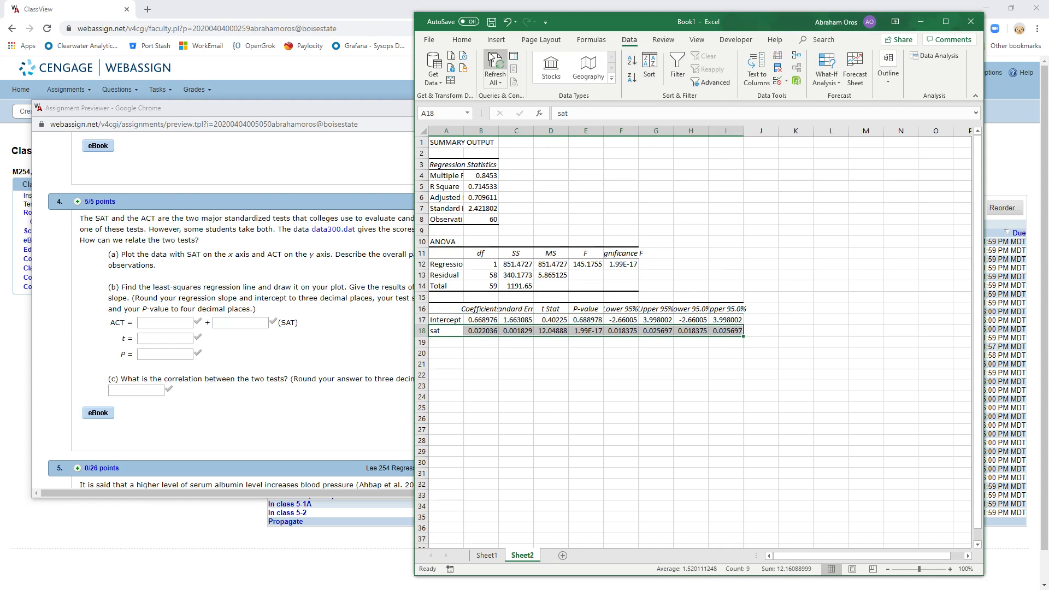
left_click(462, 39)
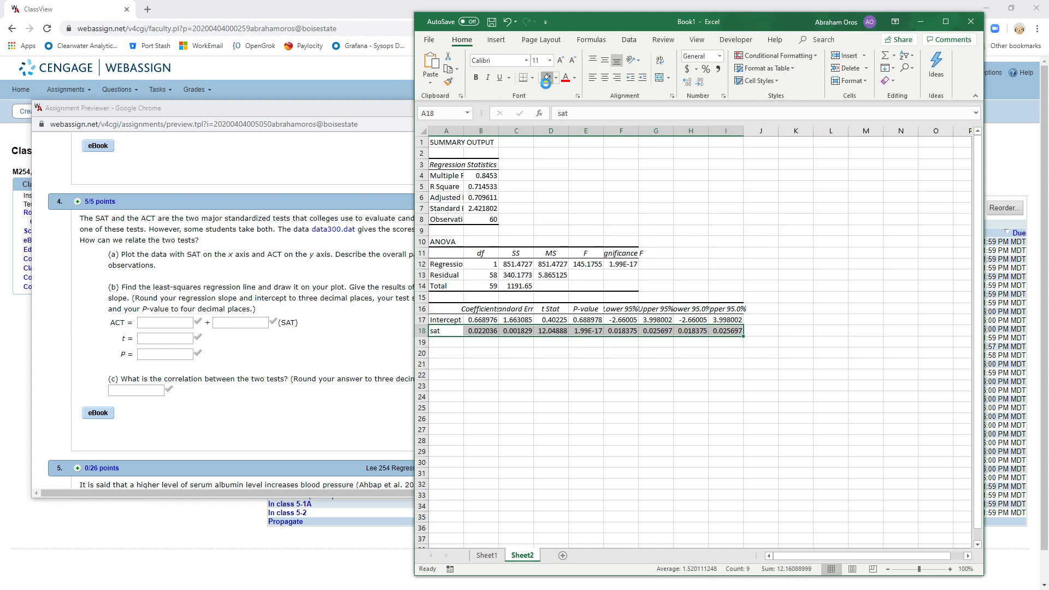
left_click(547, 78)
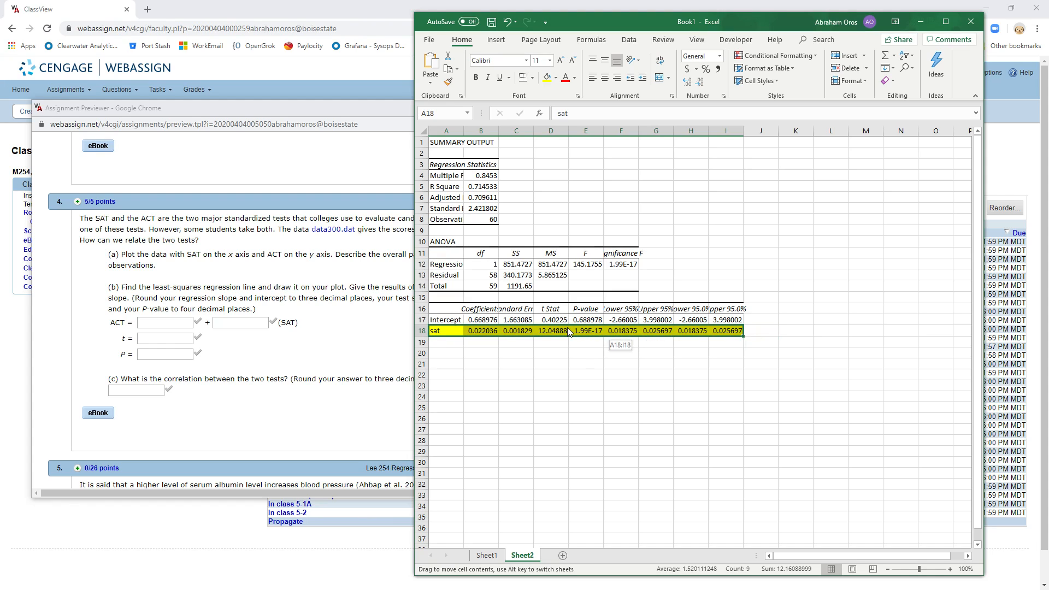
Step: Fill the sat row's t Stat and P-value cells, D18:E18, with orange
left_click(608, 333)
left_click(589, 371)
left_click(549, 308)
left_click(584, 310)
left_click_drag(551, 330, 586, 331)
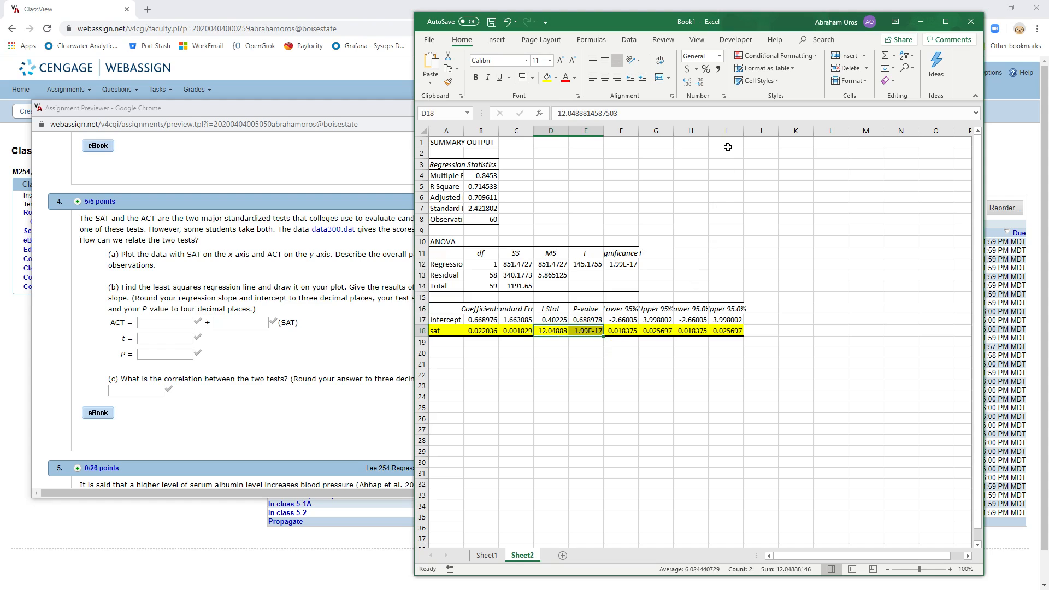
left_click(556, 78)
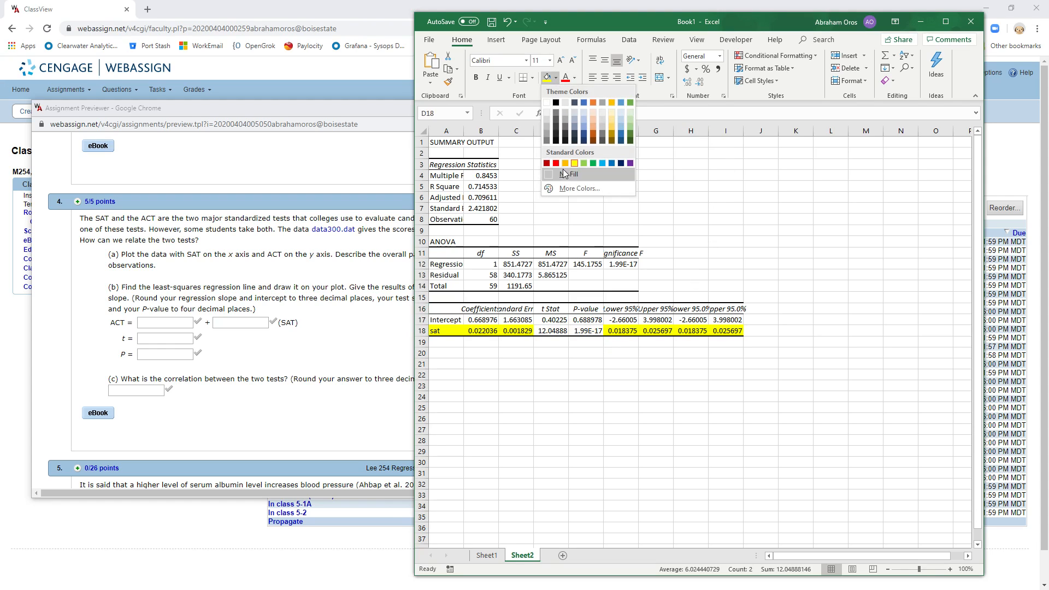
left_click(566, 168)
left_click(587, 378)
left_click(546, 357)
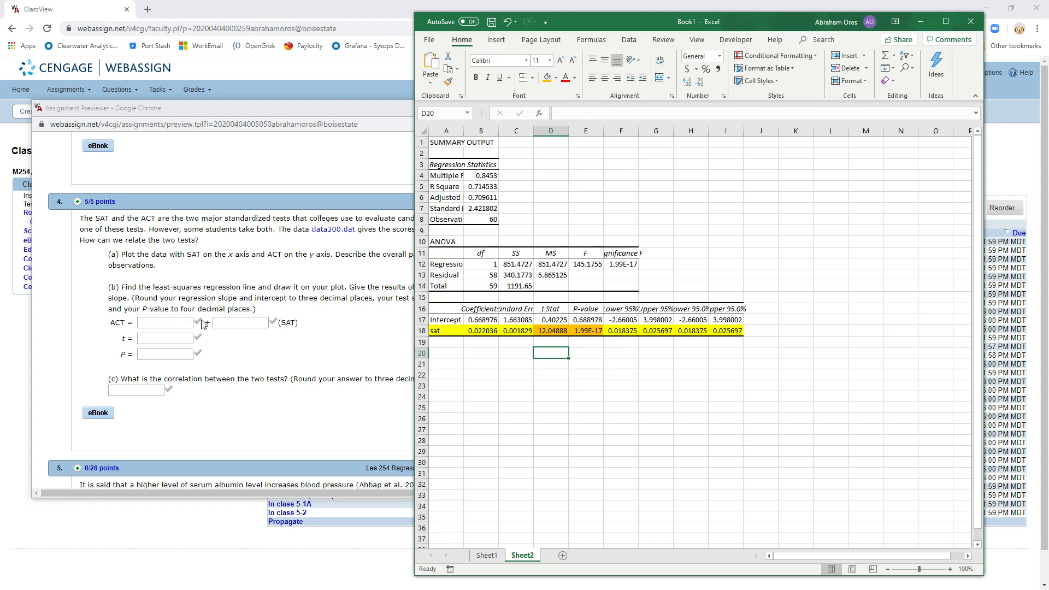
Step: Examine the Intercept and sat coefficients in the regression output against the equation asked for in part (b)
left_click(591, 341)
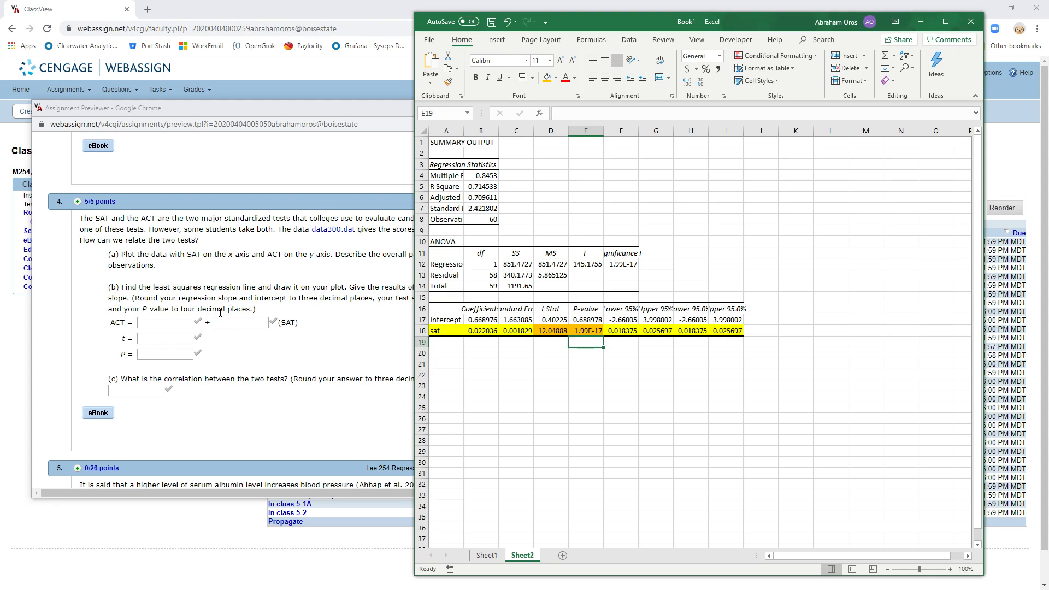
left_click(563, 209)
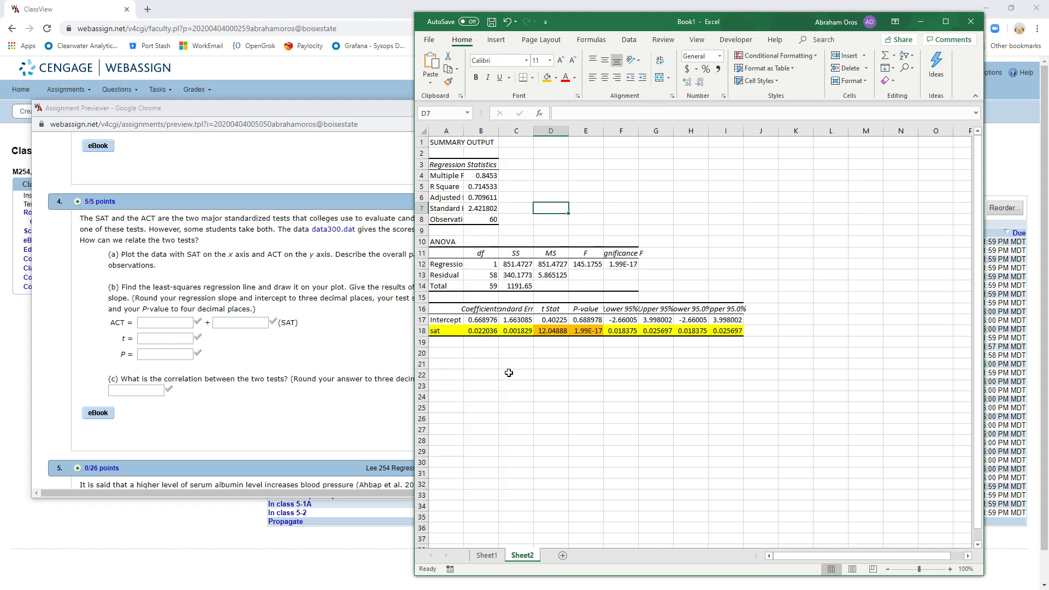
left_click(489, 364)
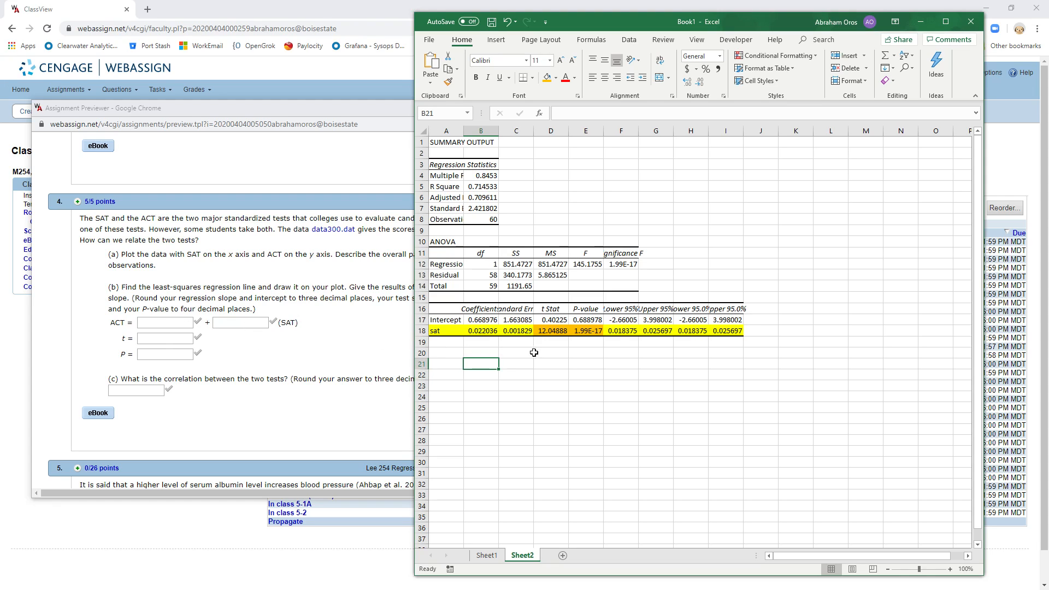
left_click(489, 331)
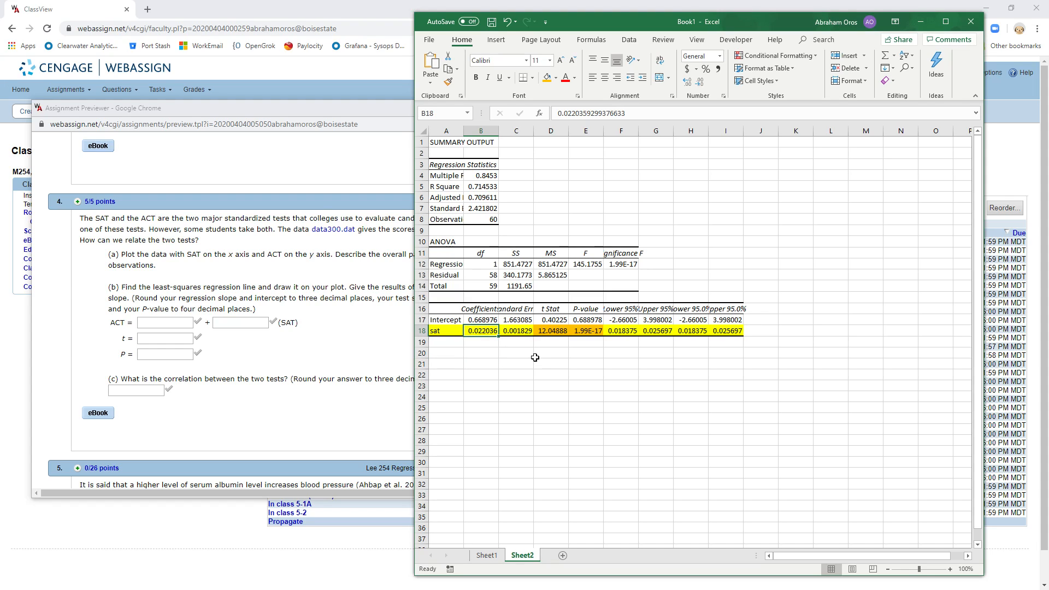
left_click(482, 319)
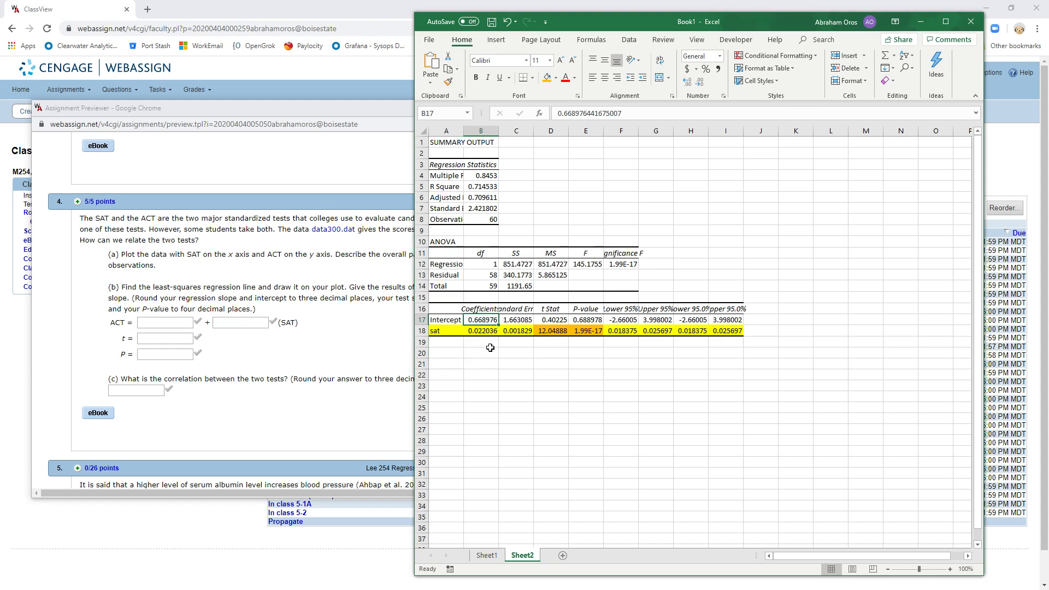
left_click(451, 320)
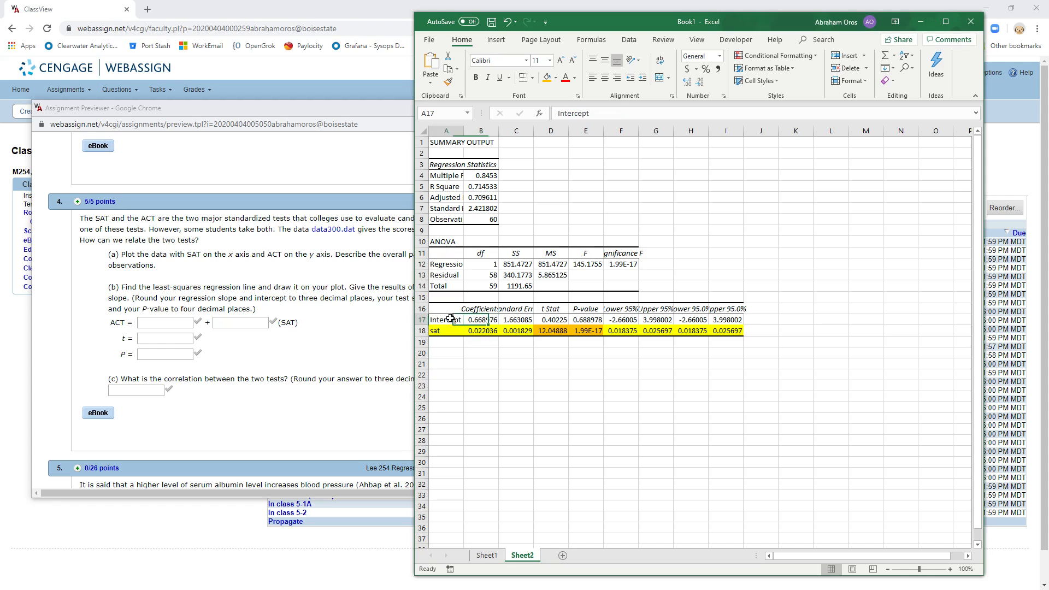
left_click(477, 321)
Step: Narrow the Excel window to uncover question 4 and enter 0.669 as the intercept of the ACT equation
left_click(159, 322)
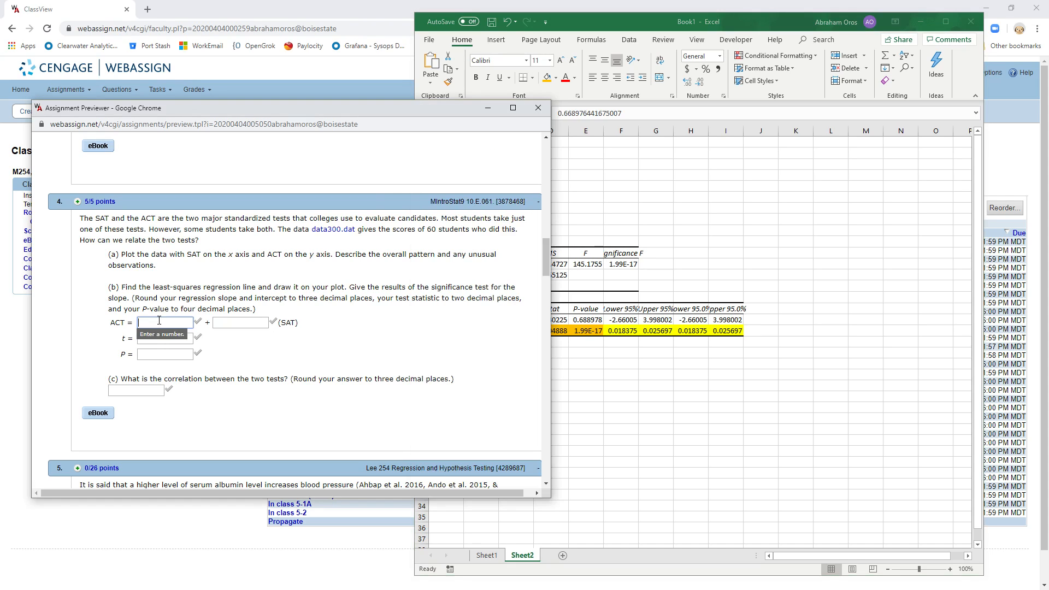
left_click(658, 383)
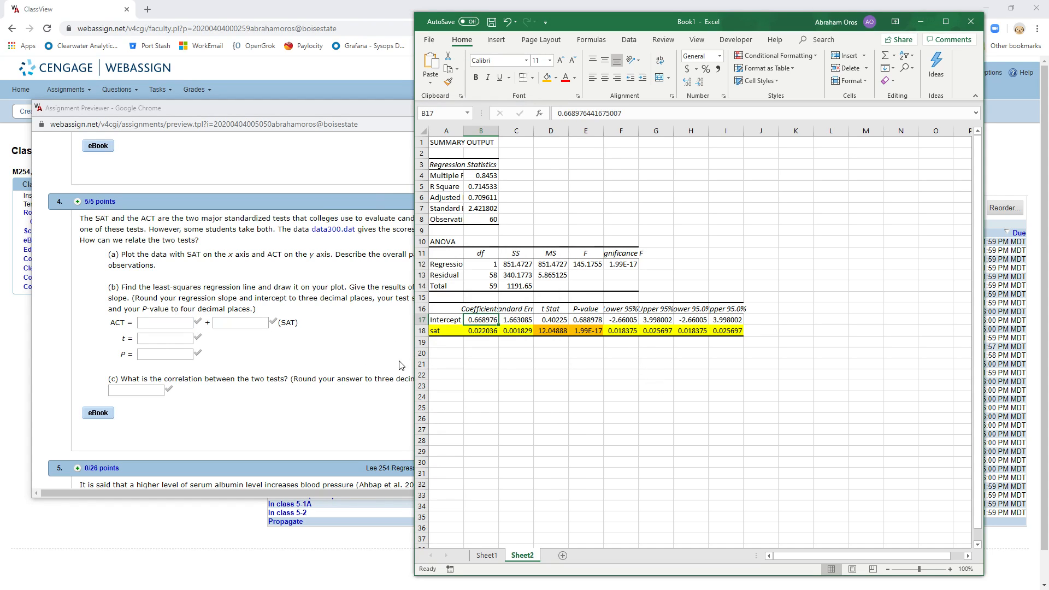
left_click_drag(413, 359, 563, 361)
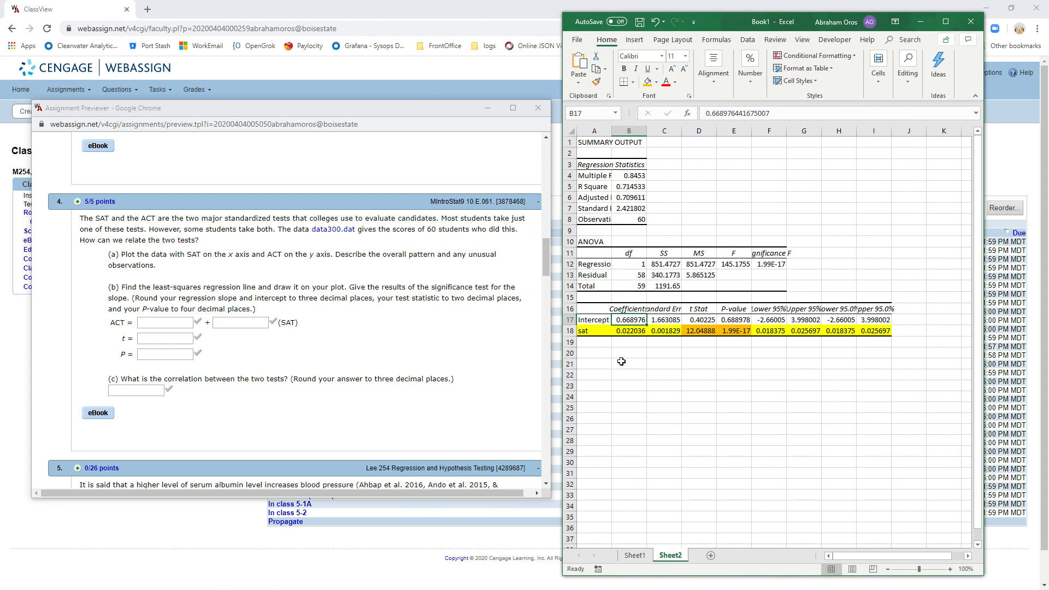
left_click(173, 321)
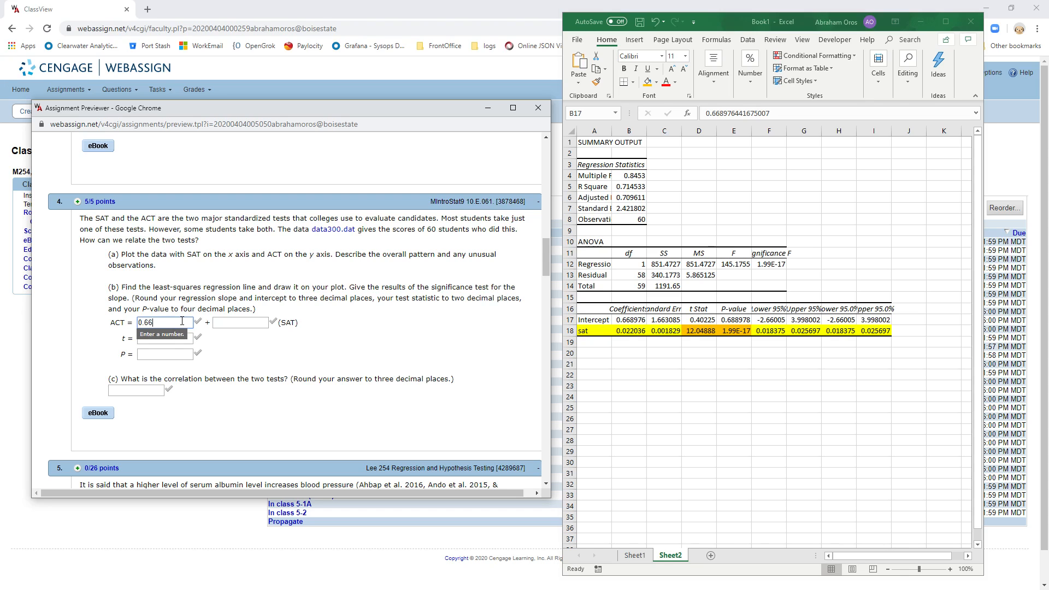
Step: Fill the Intercept coefficient cell, B17, with orange
left_click(633, 322)
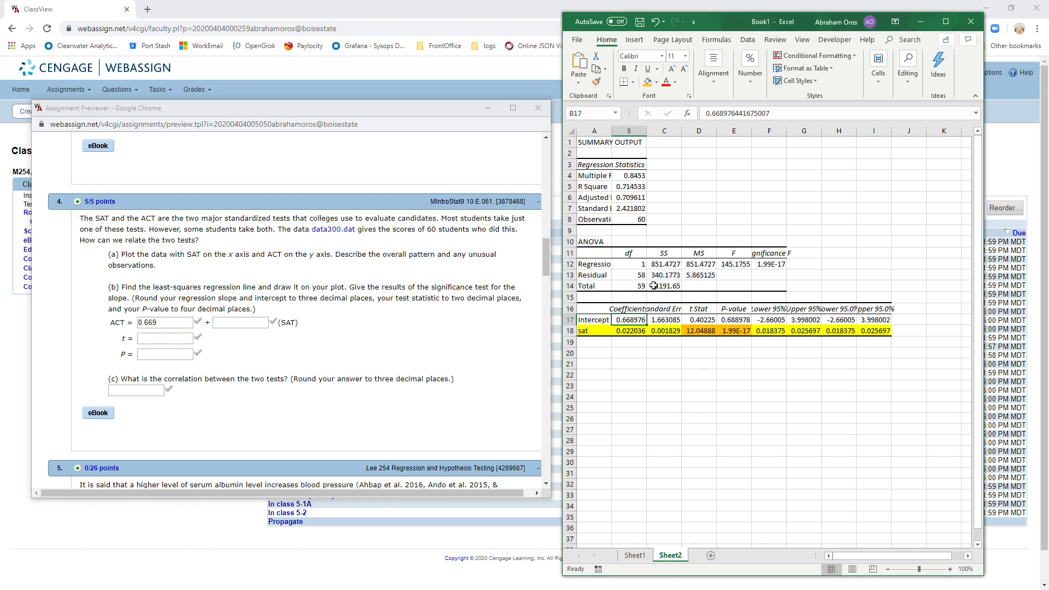
key("ctrl+c")
left_click(242, 322)
left_click(592, 320)
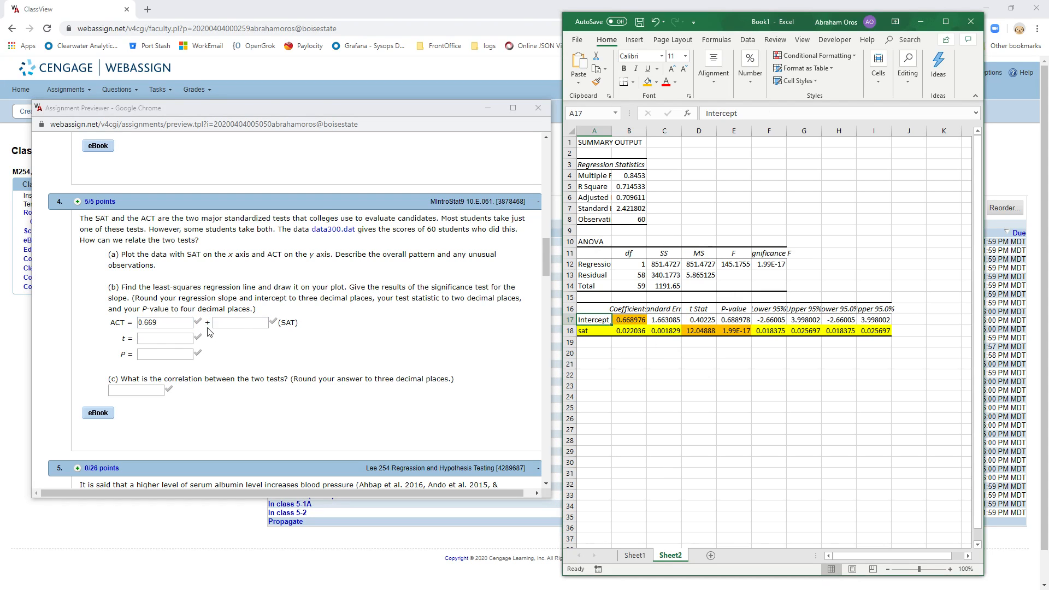
Step: Enter .022 as the SAT slope and 12.05 as the t statistic in part (b), using the sat row's values
left_click(239, 323)
left_click(619, 331)
left_click(258, 324)
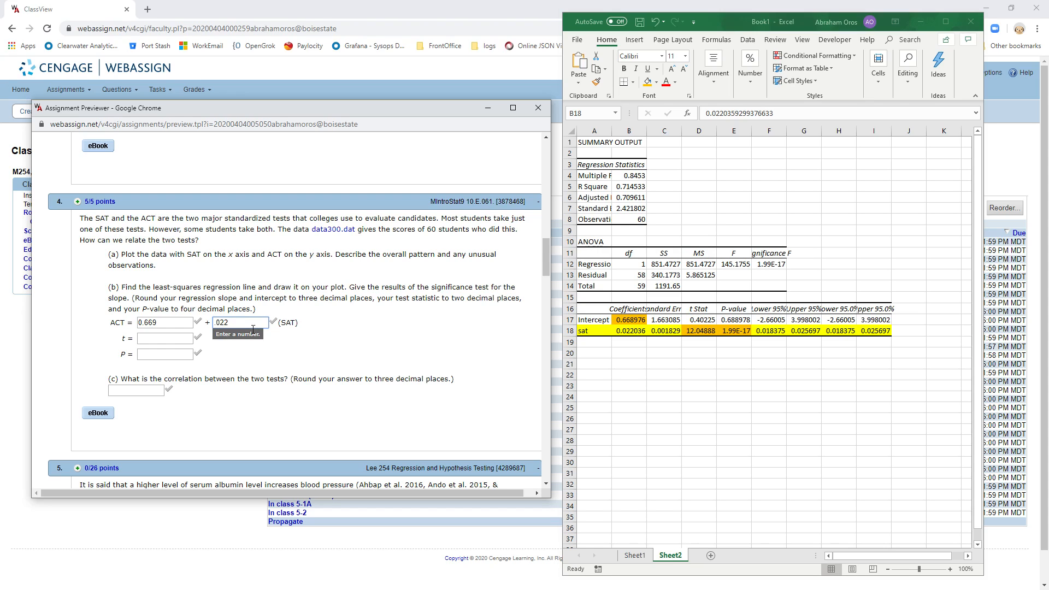
left_click(703, 331)
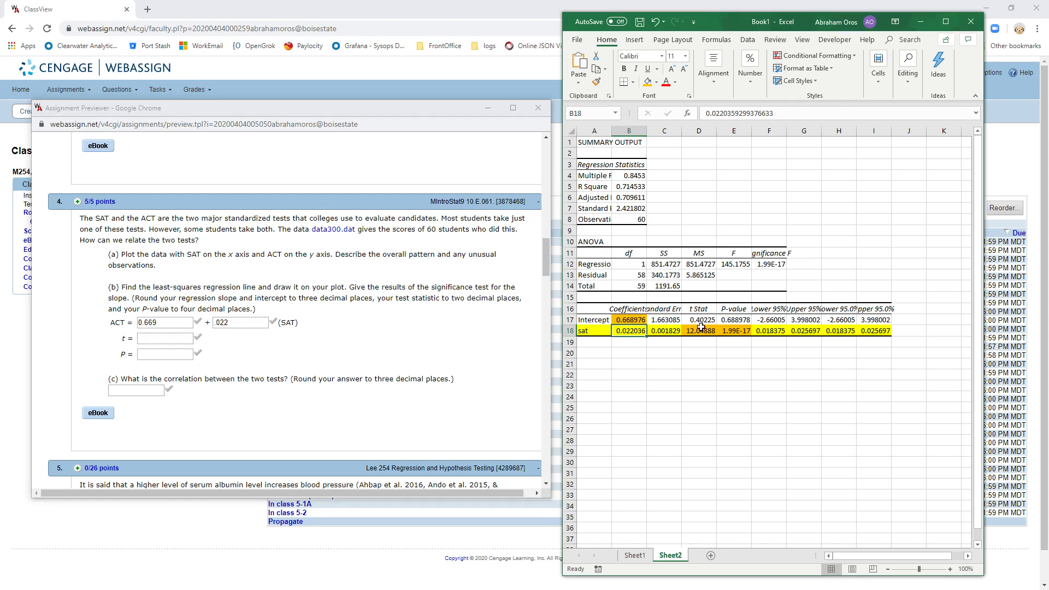
left_click(164, 339)
type("12.")
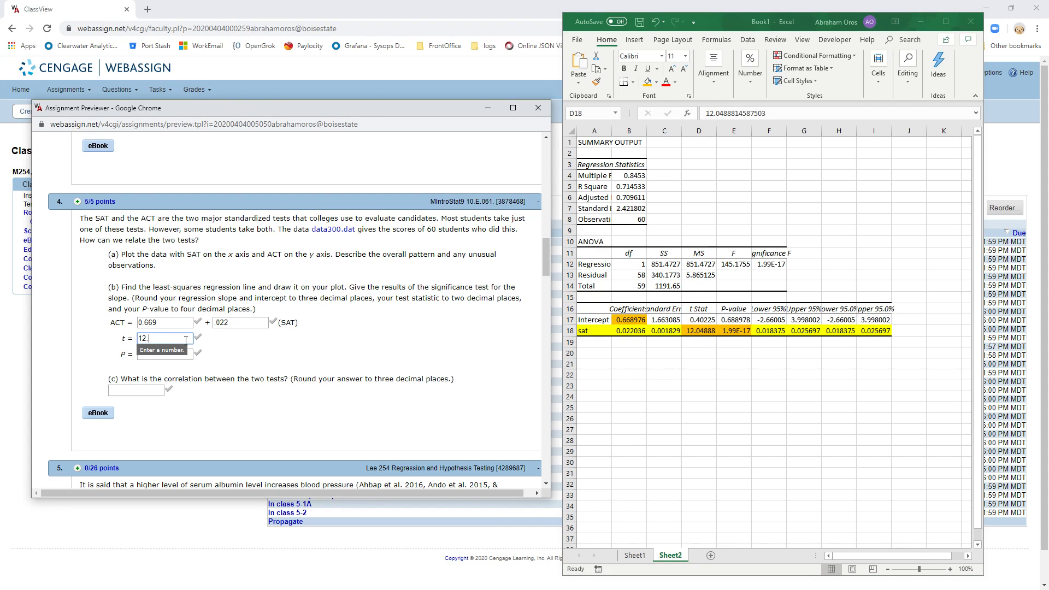
type("05")
Step: Enter 0.0000 as the P-value in part (b), based on the sat row's P-value in E18
left_click(183, 355)
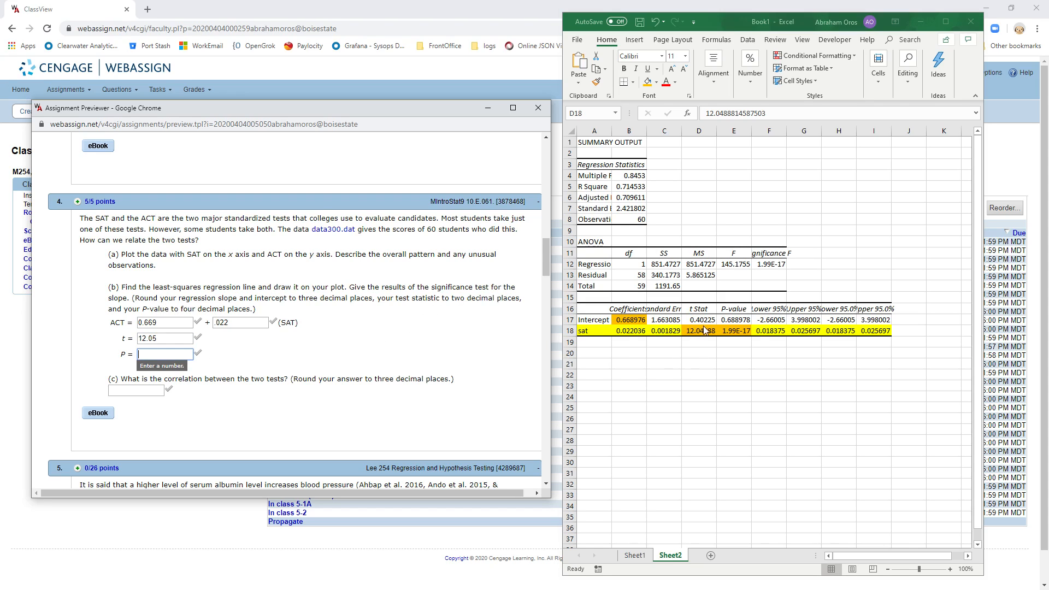
left_click(735, 330)
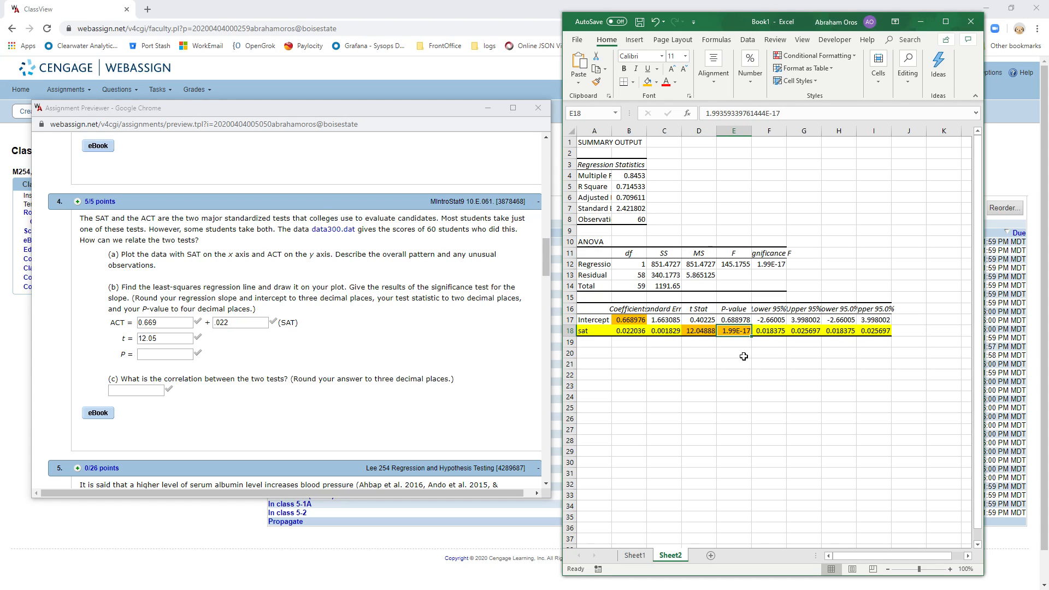
left_click(143, 356)
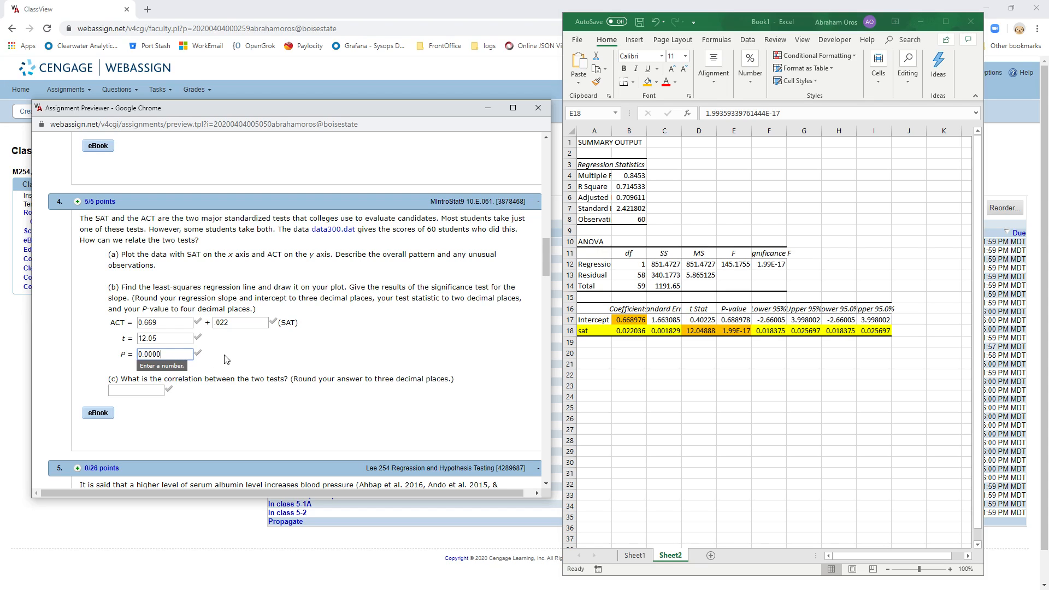
key("Tab")
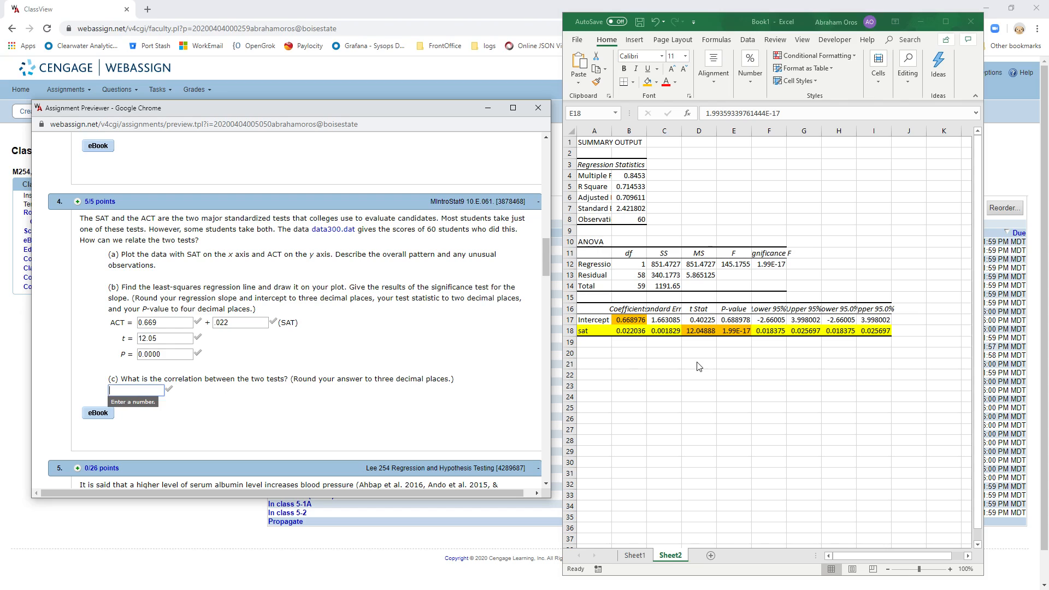
Step: Calculate the square root of R Square in D5 with =SQRT(B5) and compare it with Multiple R
left_click(668, 176)
left_click(632, 168)
left_click(632, 174)
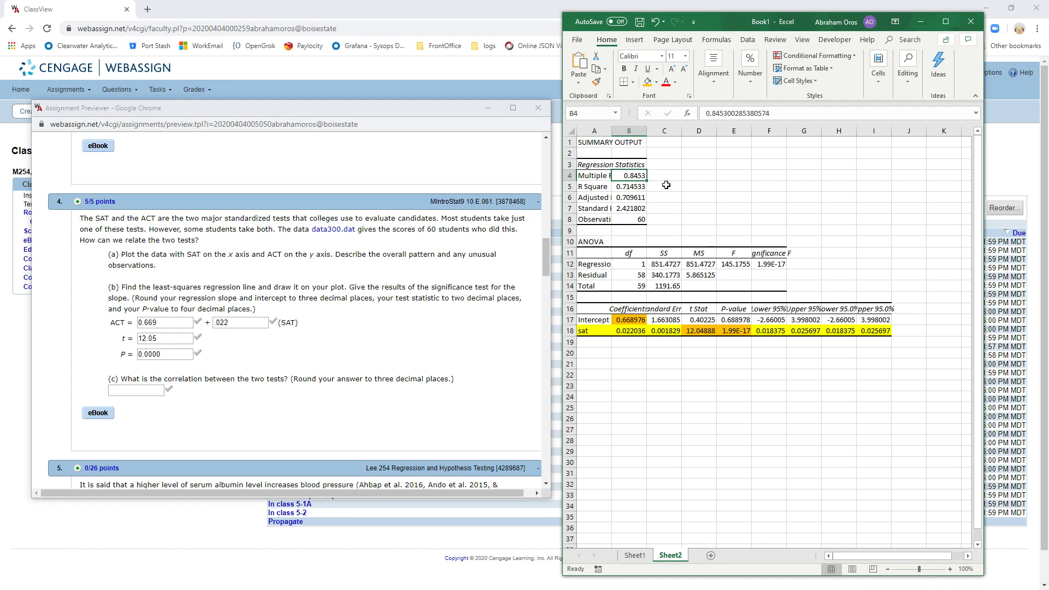
left_click(699, 187)
type("=")
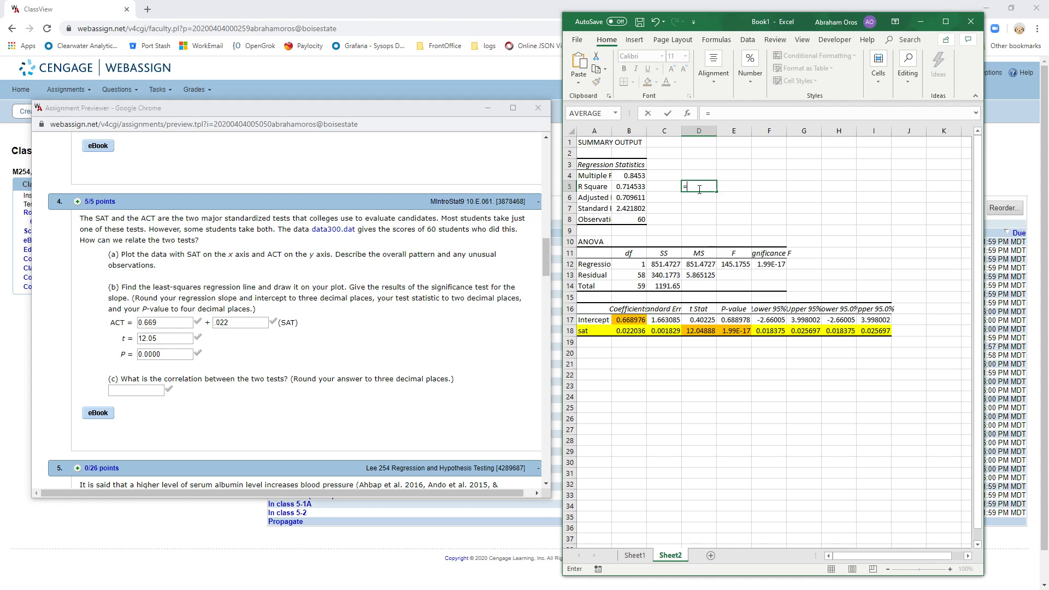
type("sqrt(")
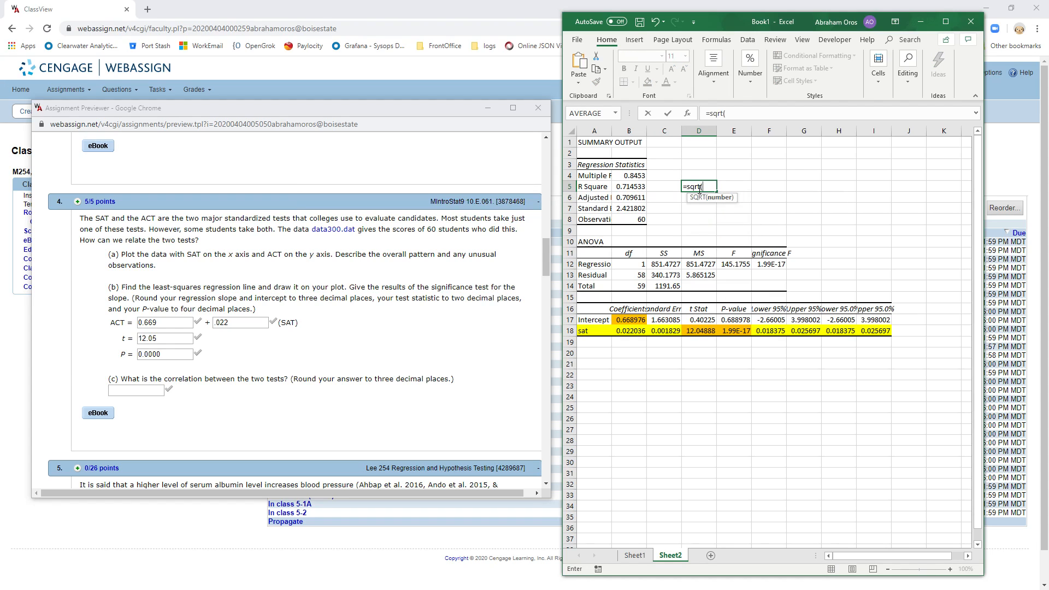
left_click(637, 186)
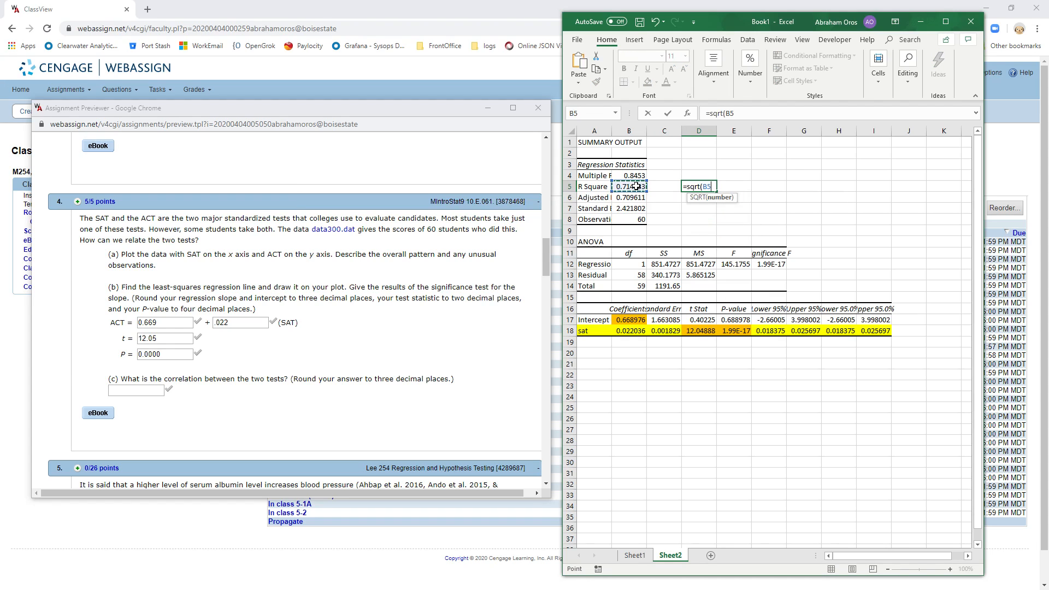
key("Return")
left_click(699, 187)
left_click(627, 176)
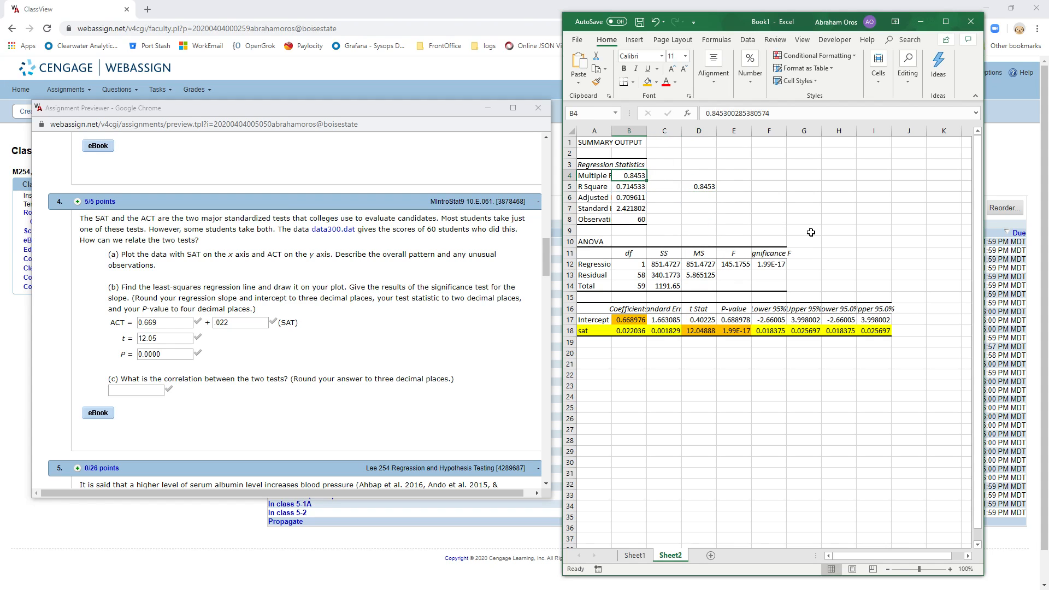
Step: Calculate the correlation of the sat and act columns in Sheet1 cell F3 with =CORREL(C3:C62,D3:D62)
left_click(635, 555)
scroll(710, 177, "up", 13)
left_click(737, 183)
left_click(720, 146)
scroll(727, 155, "up", 1)
left_click(719, 174)
left_click(717, 165)
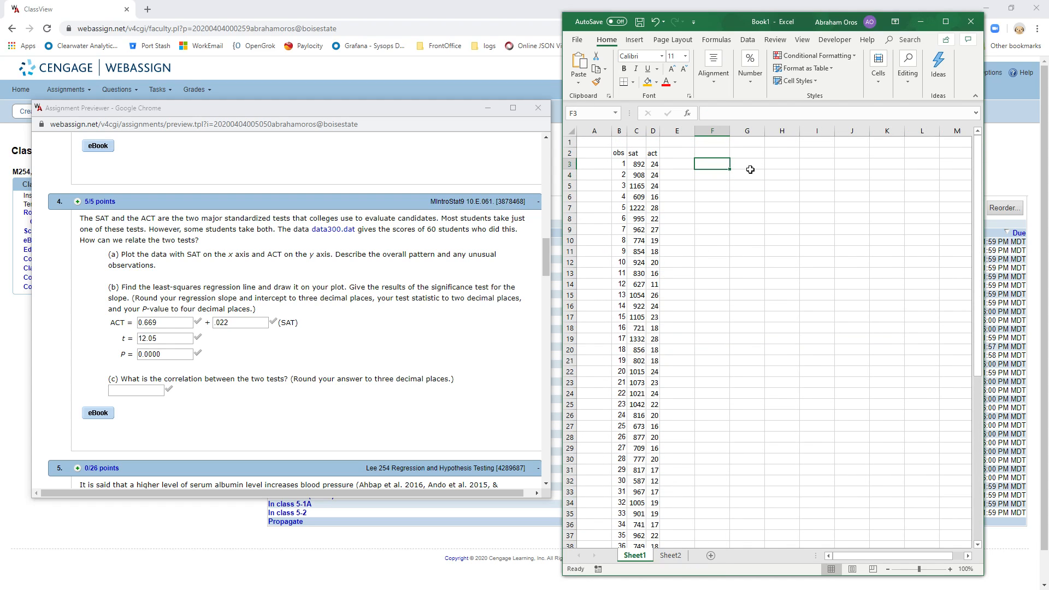
type("=corr")
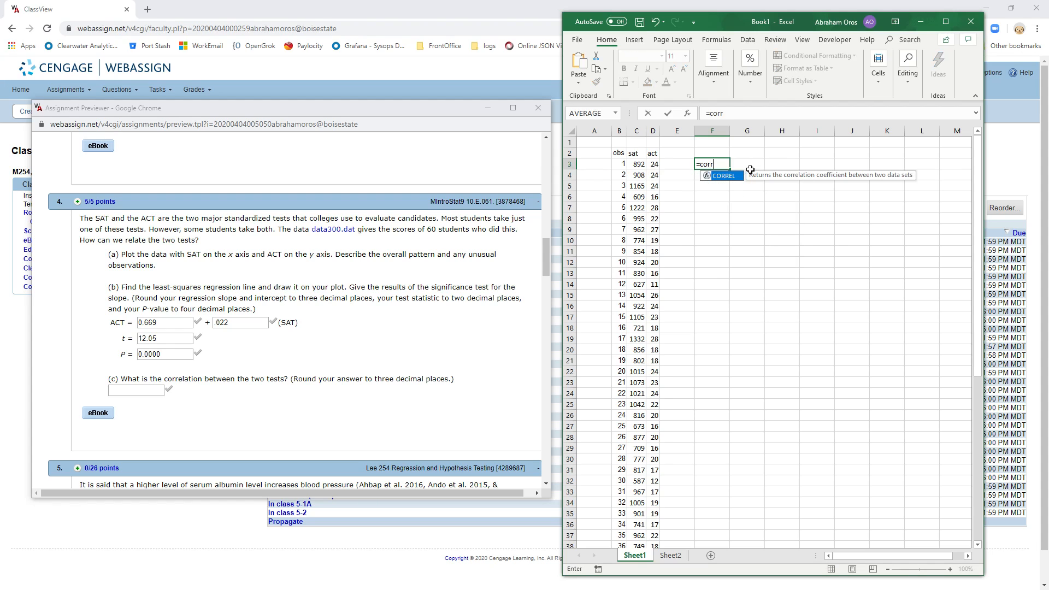
type("ecl(")
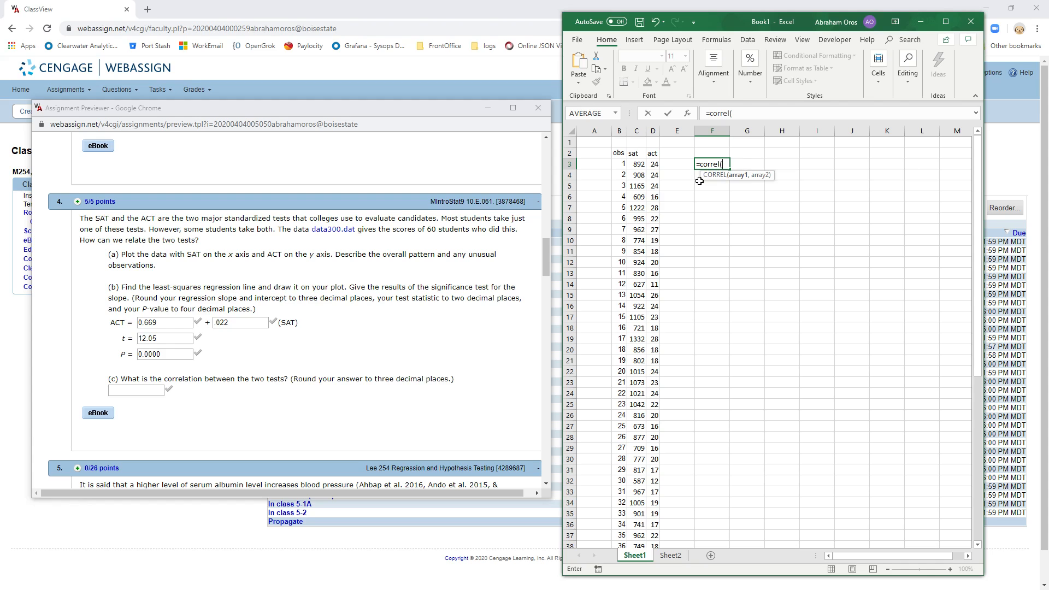
left_click_drag(639, 164, 640, 201)
key("ctrl+shift+Down")
type(",")
key("Left")
key("Left")
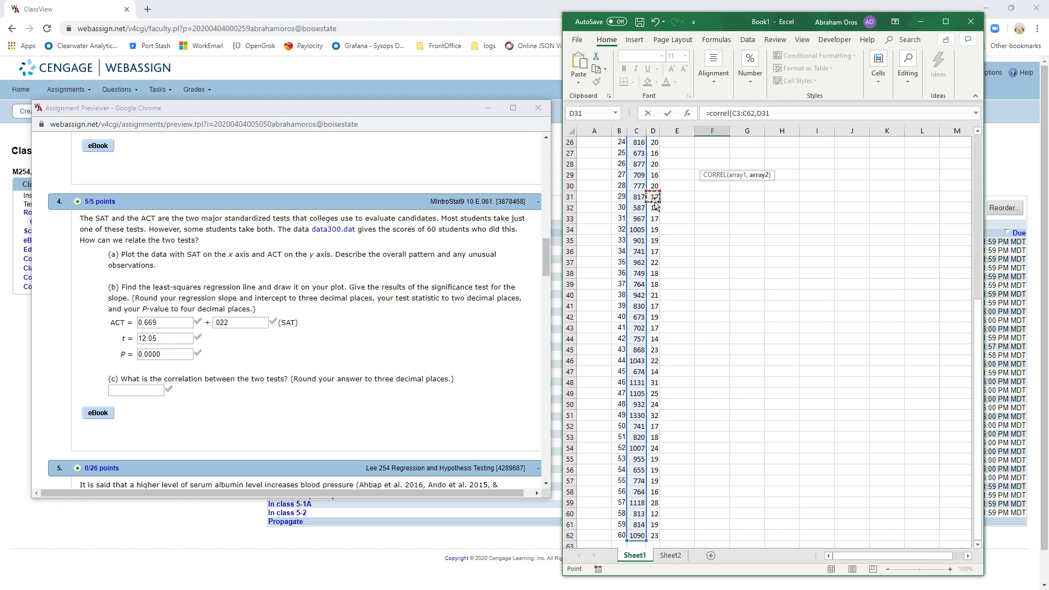
key("ctrl+shift+Down")
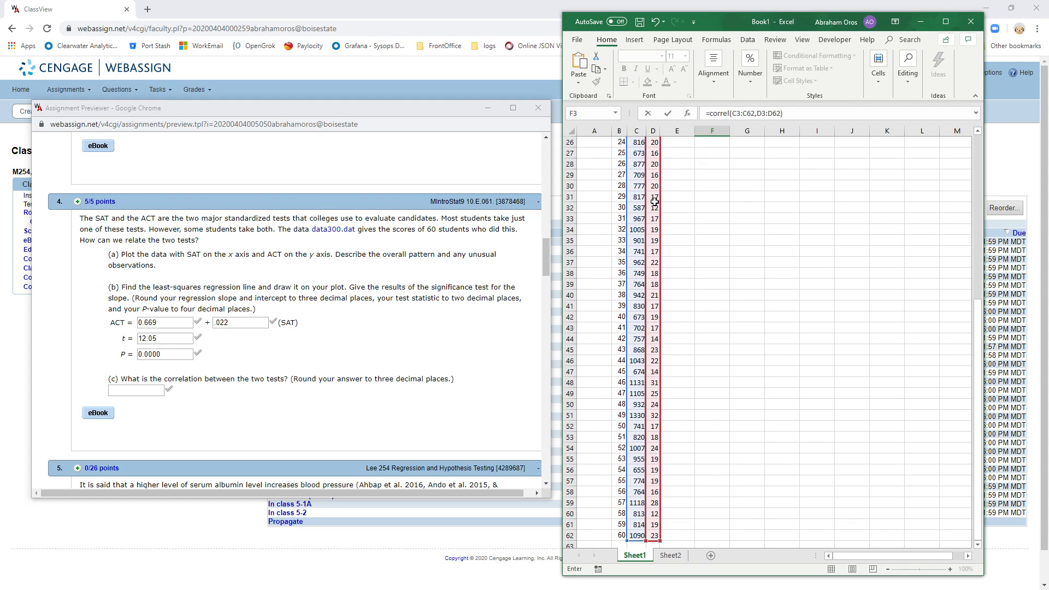
key("Return")
scroll(654, 202, "up", 2)
left_click(712, 164)
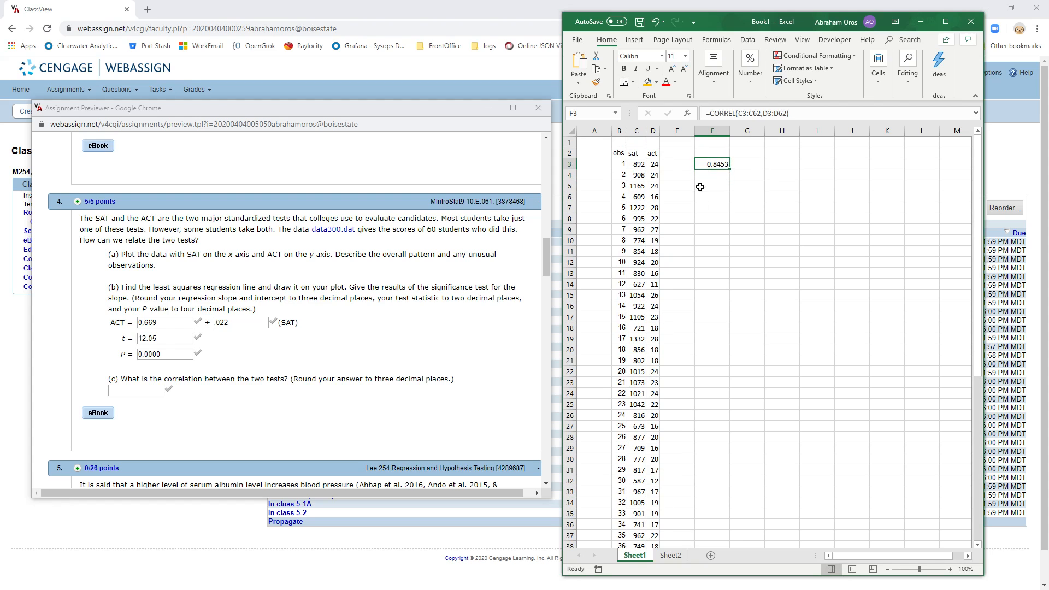
Step: Return to the regression output on Sheet2 and enter 0.845 as the correlation in part (c)
left_click(669, 556)
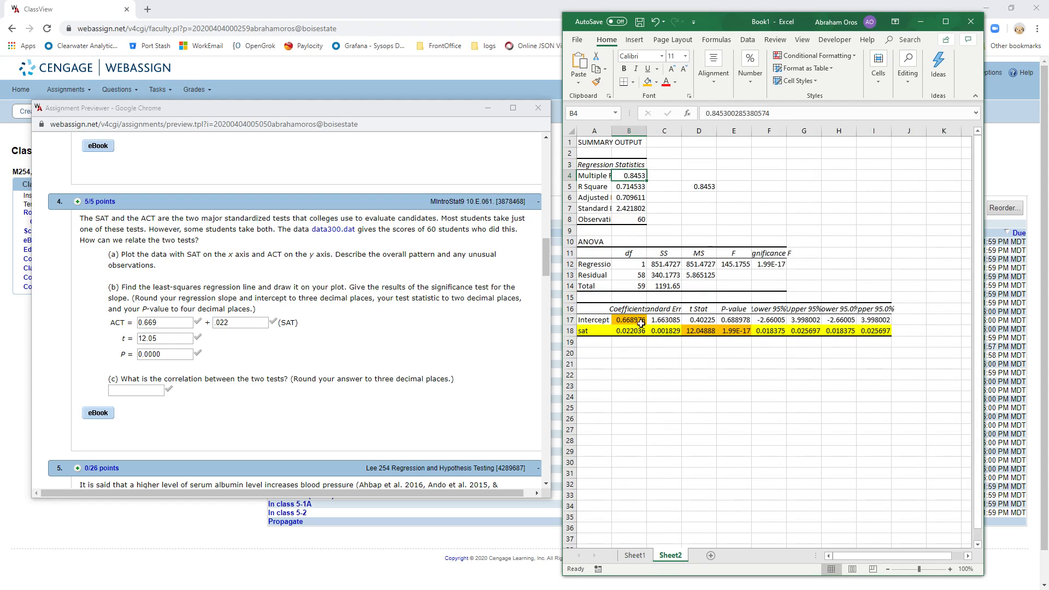
left_click(698, 188)
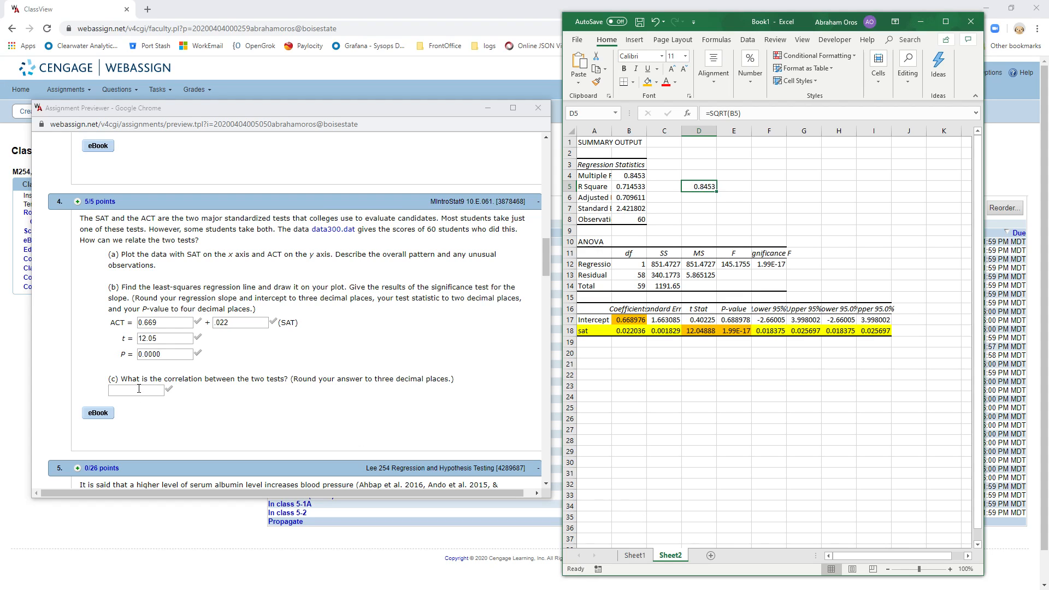
left_click(139, 388)
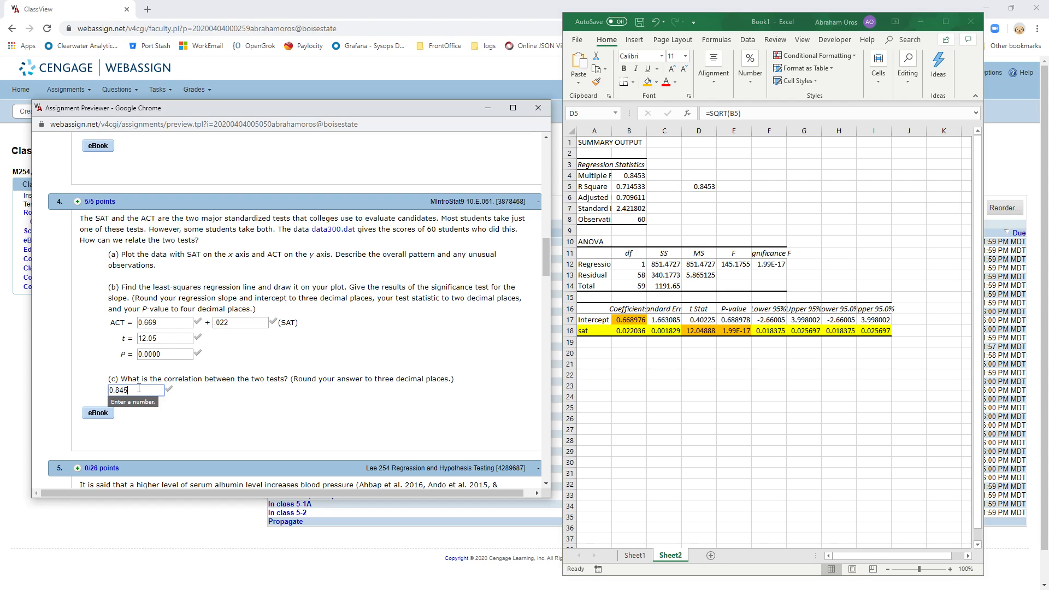
Step: Submit the assignment preview's answers for grading and review the marks on question 4
scroll(315, 405, "down", 15)
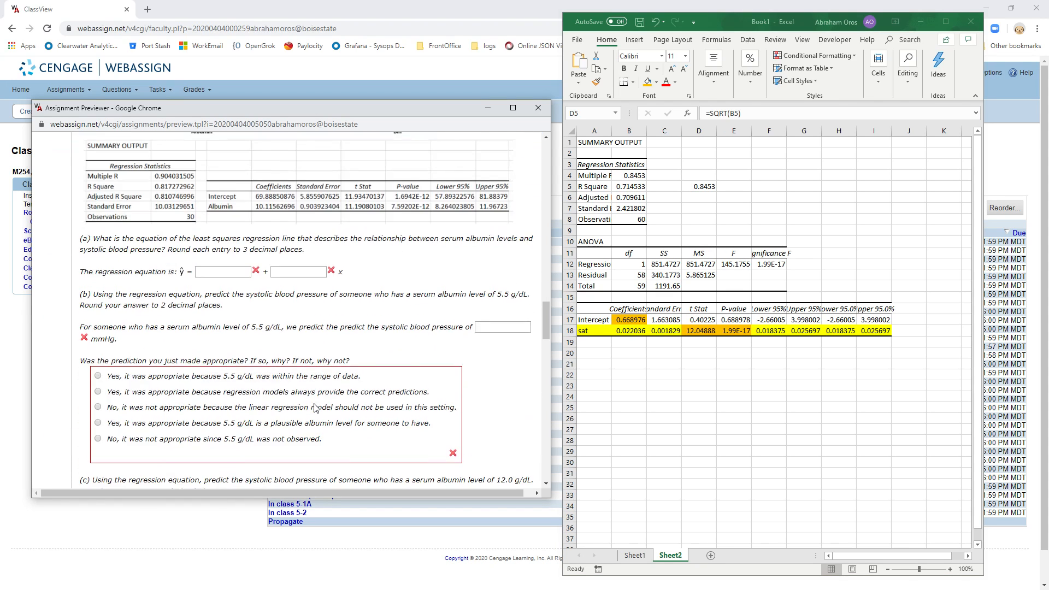
scroll(316, 406, "down", 10)
left_click(279, 409)
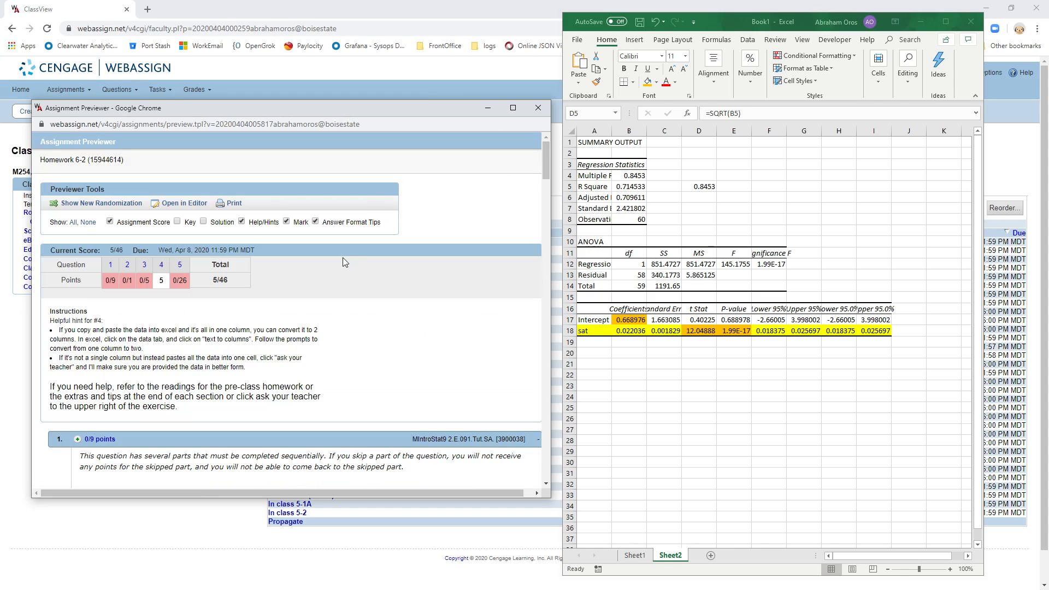
scroll(342, 259, "down", 15)
scroll(344, 262, "down", 5)
scroll(328, 246, "up", 6)
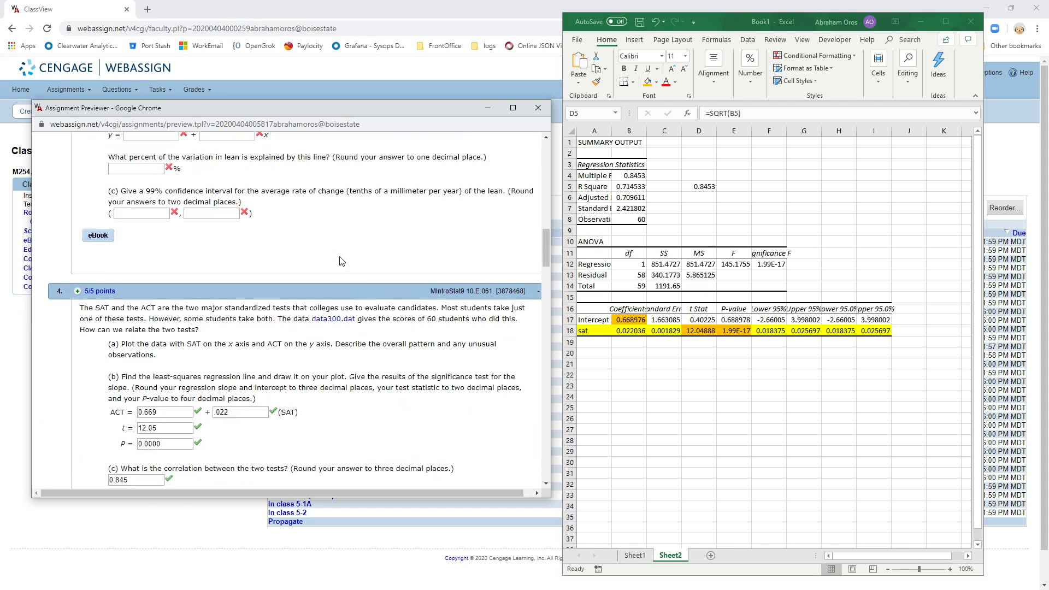
scroll(273, 175, "down", 3)
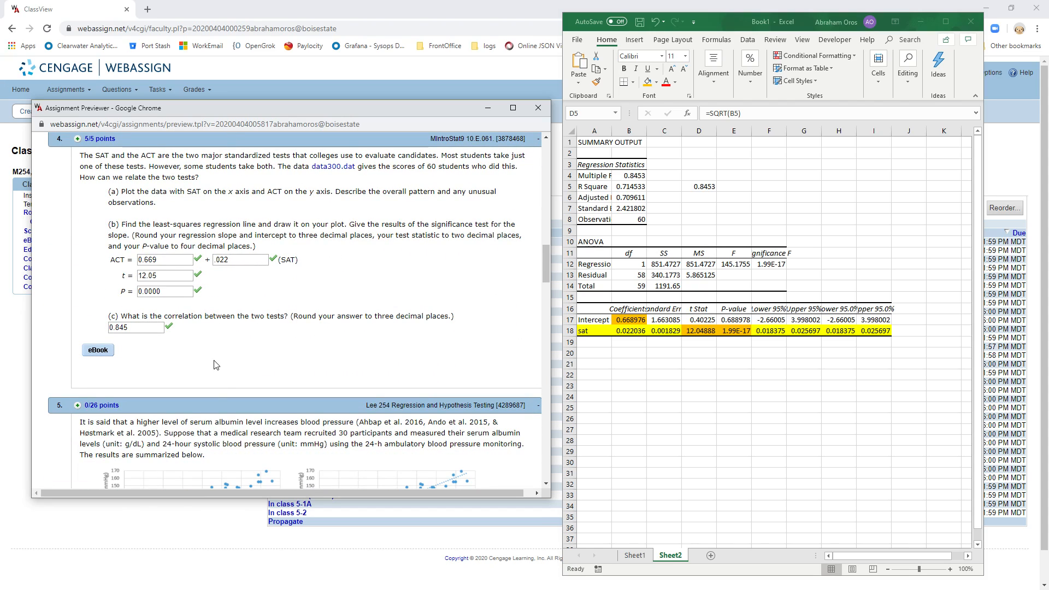